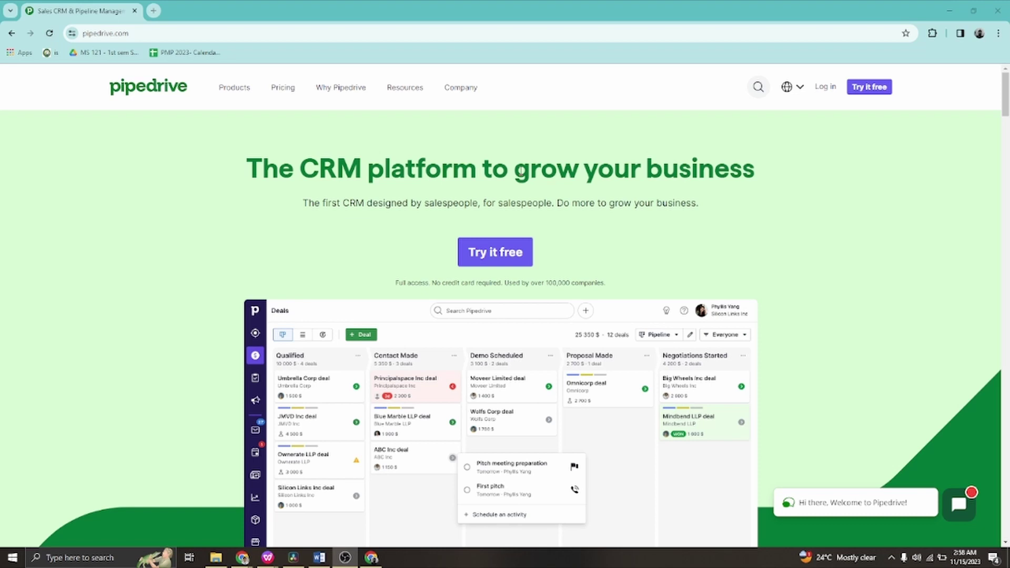
Open the Pricing link in a new browser tab, staying on the Pipedrive homepage
left_click_drag(264, 170, 698, 169)
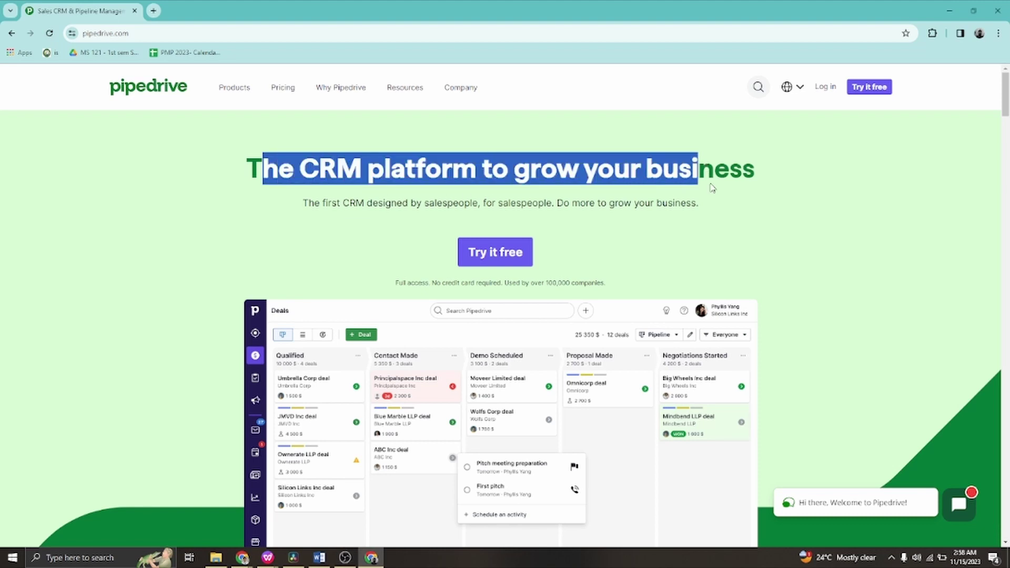
left_click(711, 188)
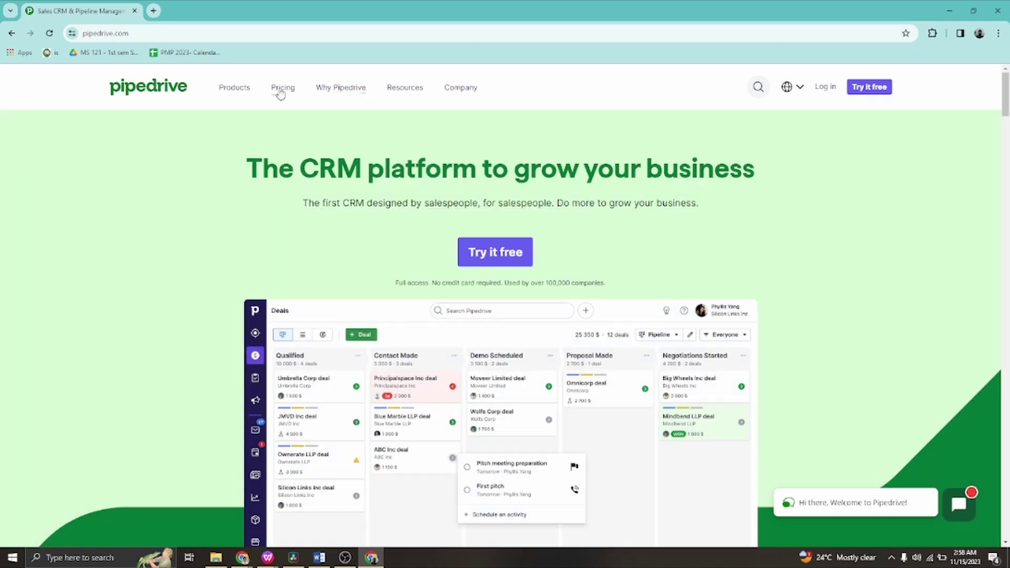
right_click(280, 91)
left_click(291, 101)
Start the 14-day free trial, accept the terms, and sign up with a Google account
left_click(518, 264)
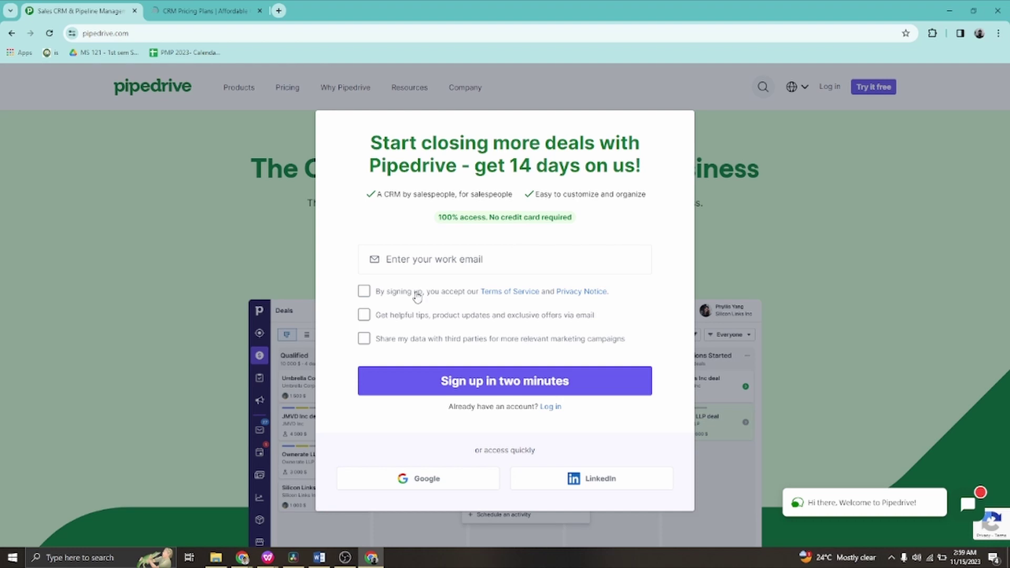
left_click(364, 291)
left_click(434, 265)
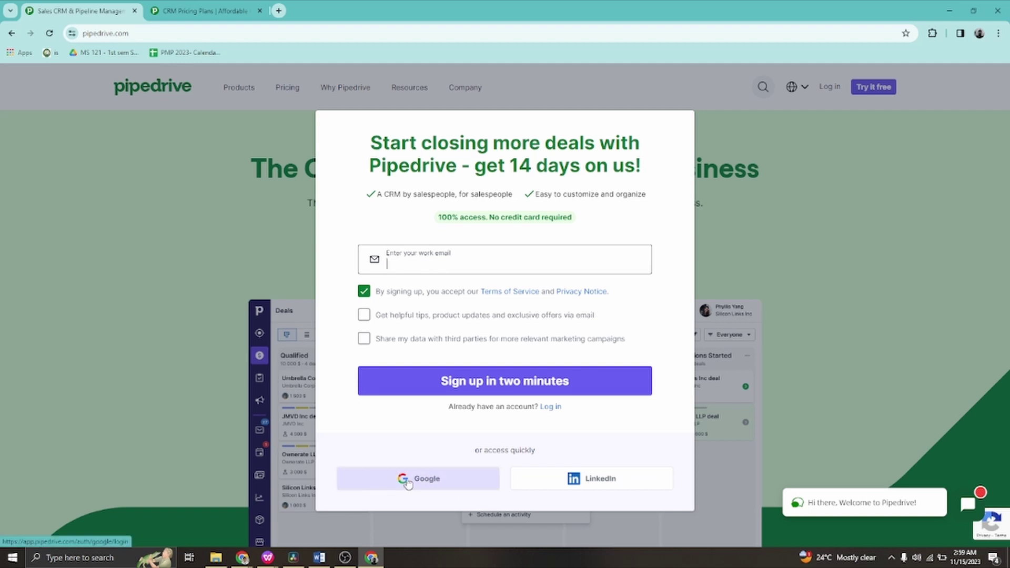
left_click(408, 482)
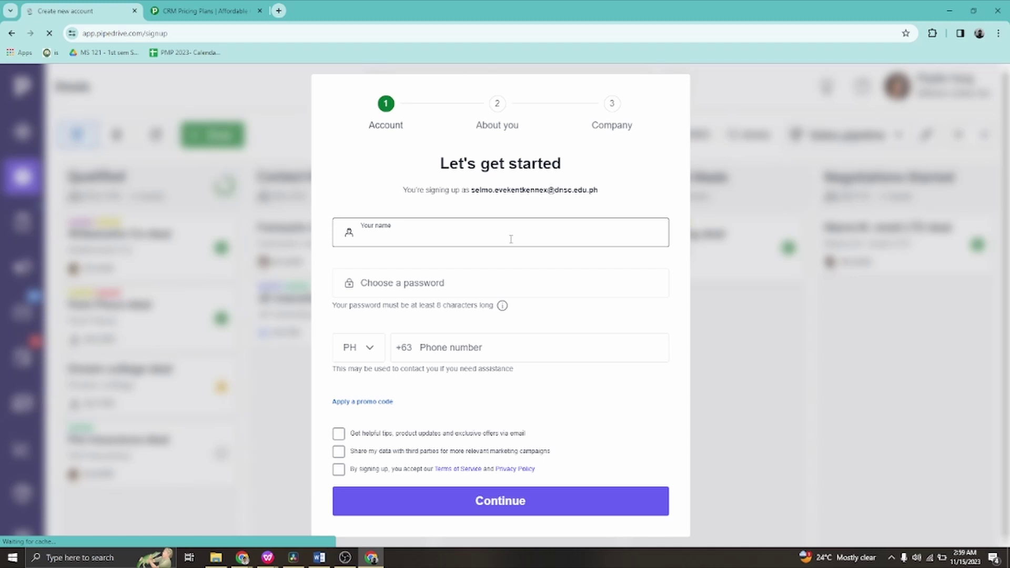
Enter the user's name, a password of at least 8 characters, and the phone number
type("kent")
key("Tab")
type("*****")
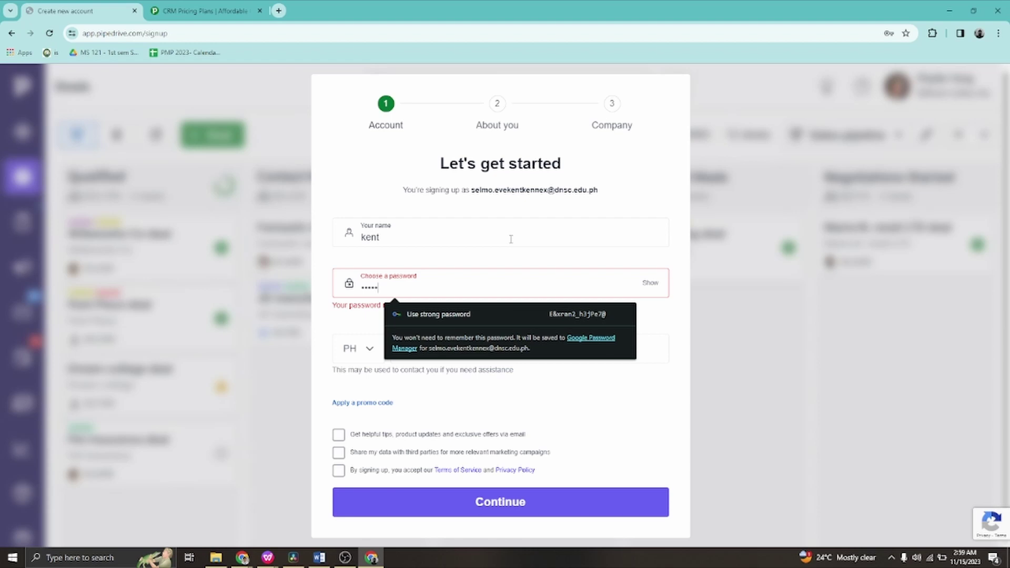
type("***")
left_click(450, 357)
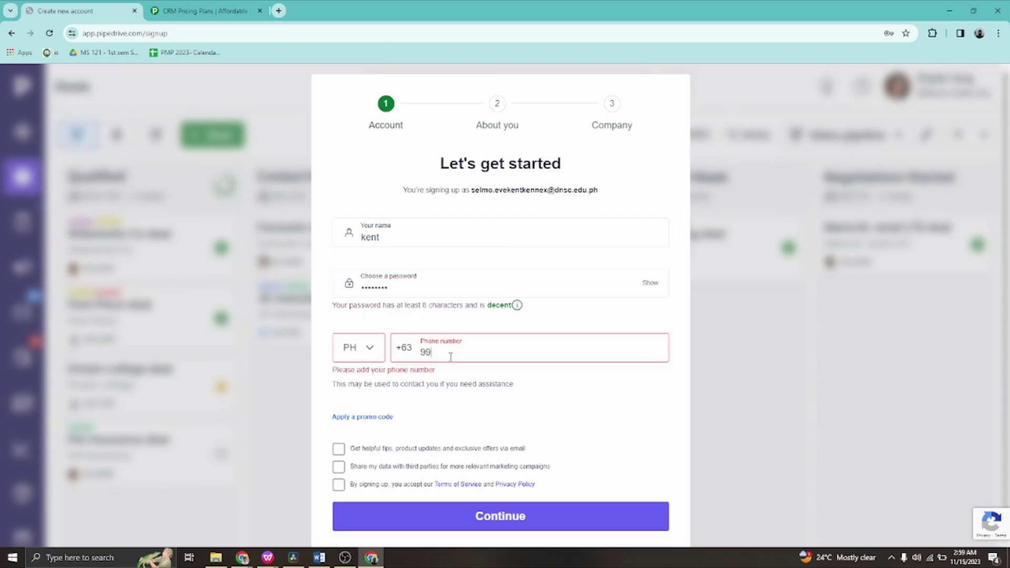
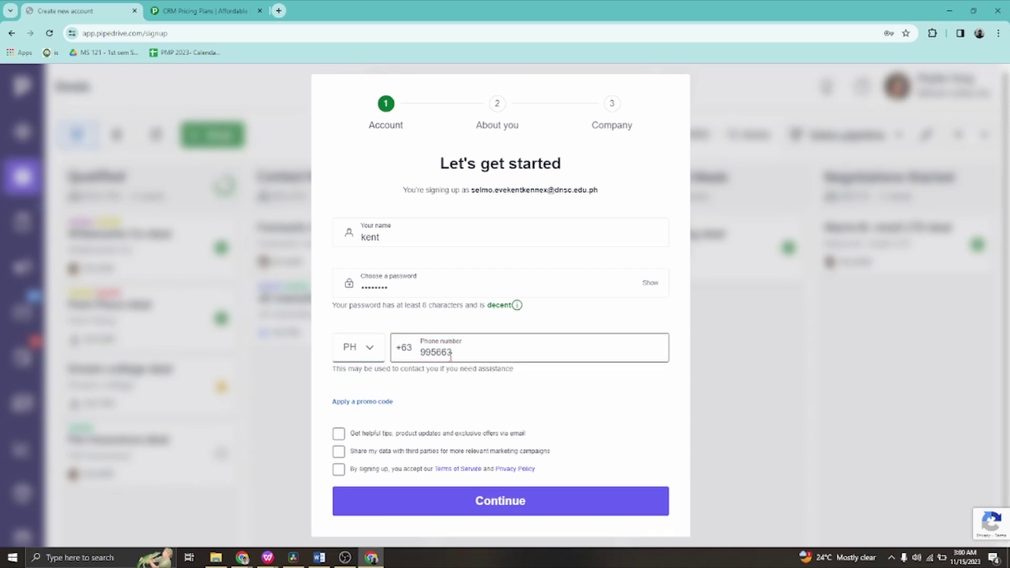
Accept the terms of service and privacy policy and continue to About you
left_click(339, 470)
left_click(348, 497)
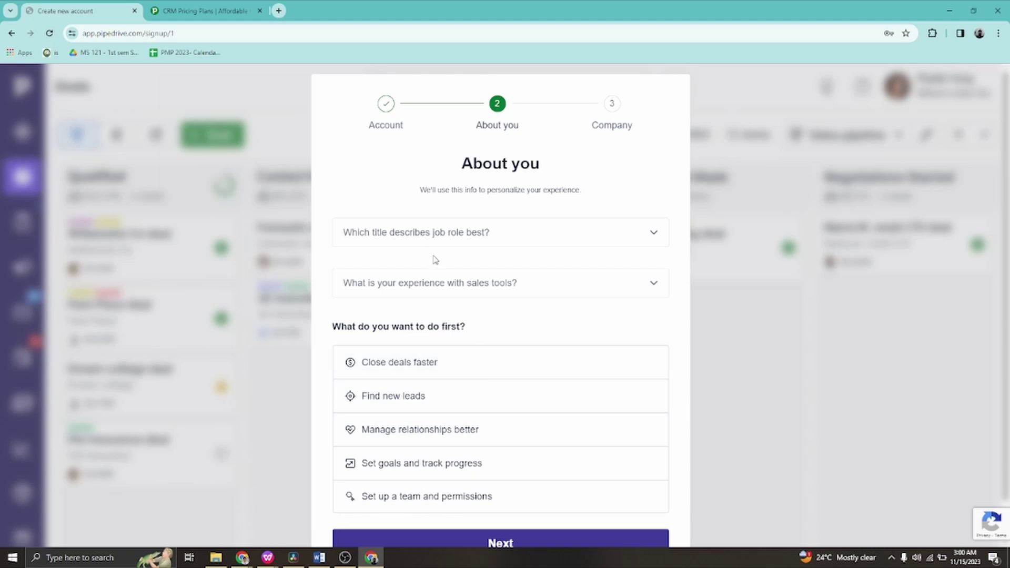
scroll(435, 259, "down", 1)
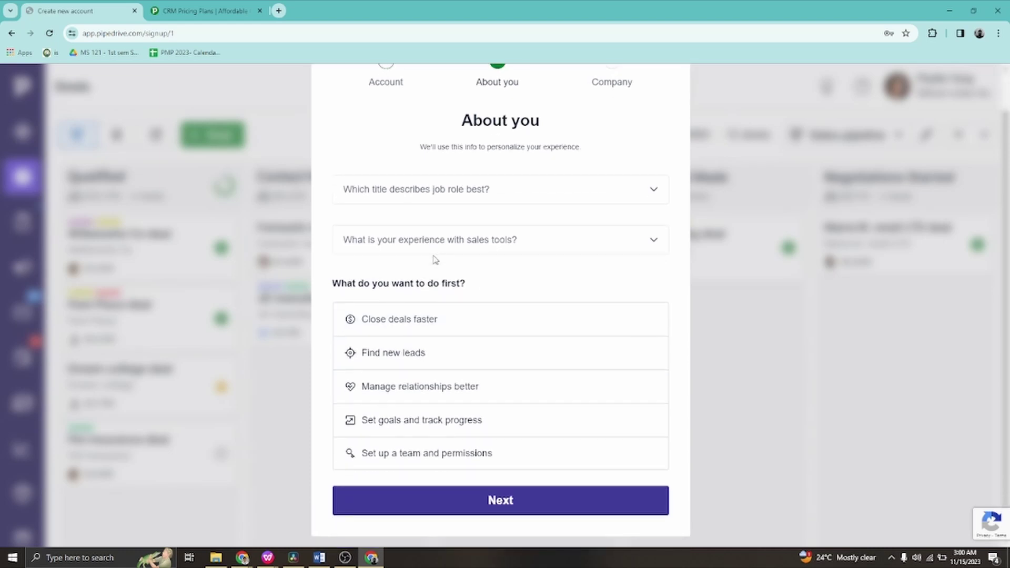
Choose VP/CEO as role, no prior sales tools, and Manage relationships better as first goal
left_click(456, 199)
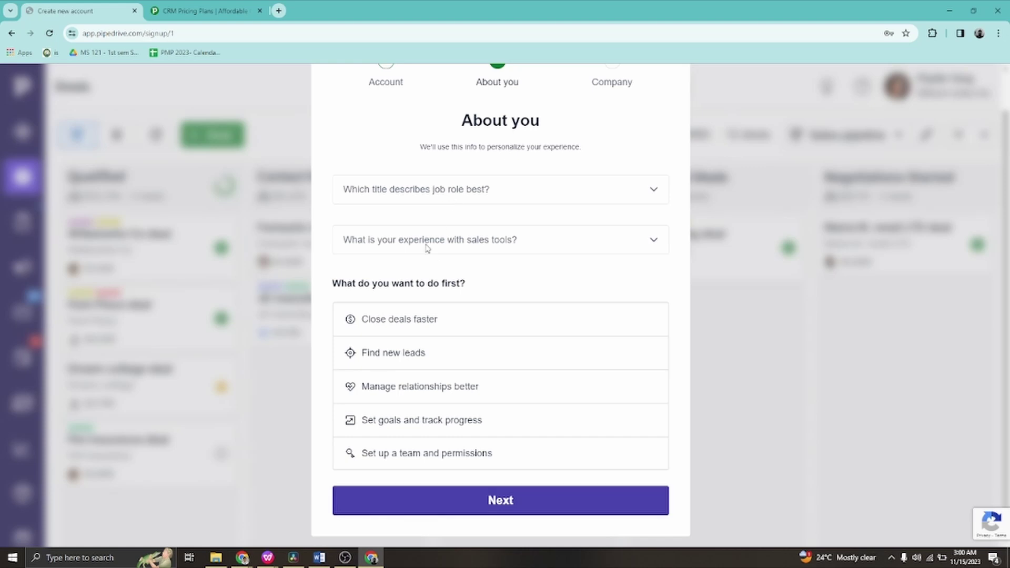
left_click(396, 274)
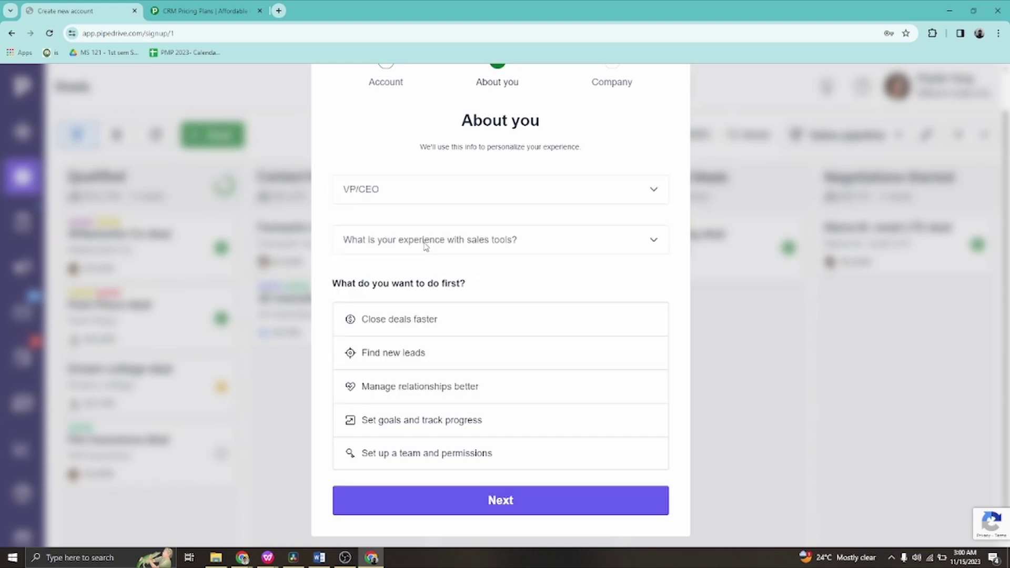
left_click(426, 245)
left_click(411, 282)
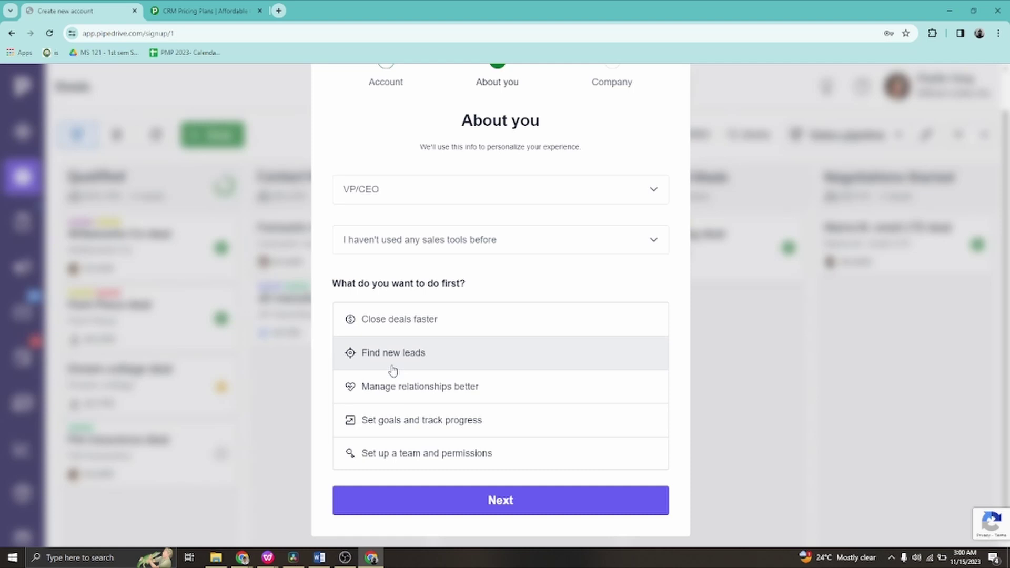
left_click(404, 398)
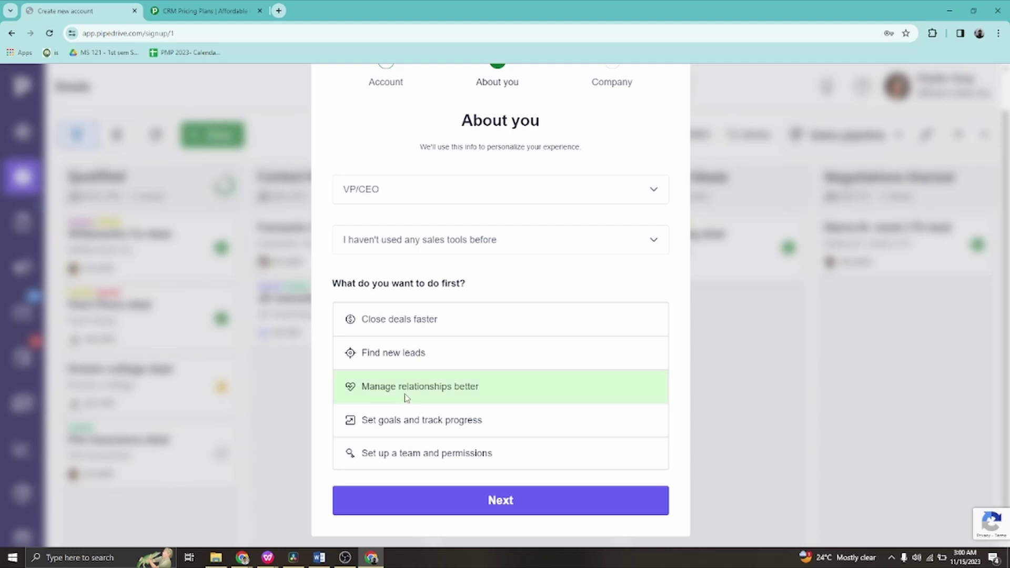
Enter company name 'King' and set the company size to 1
left_click(442, 498)
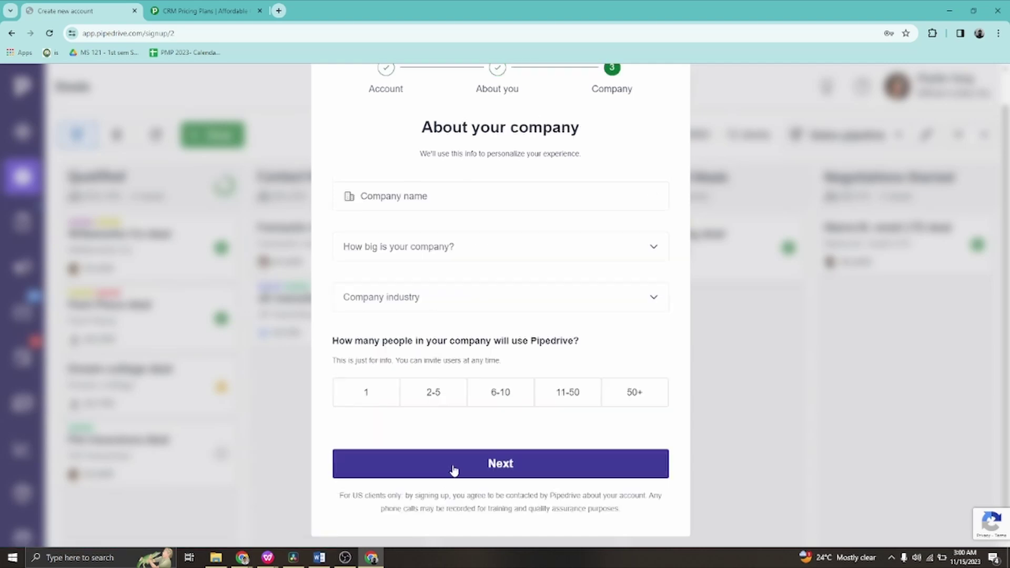
left_click(442, 190)
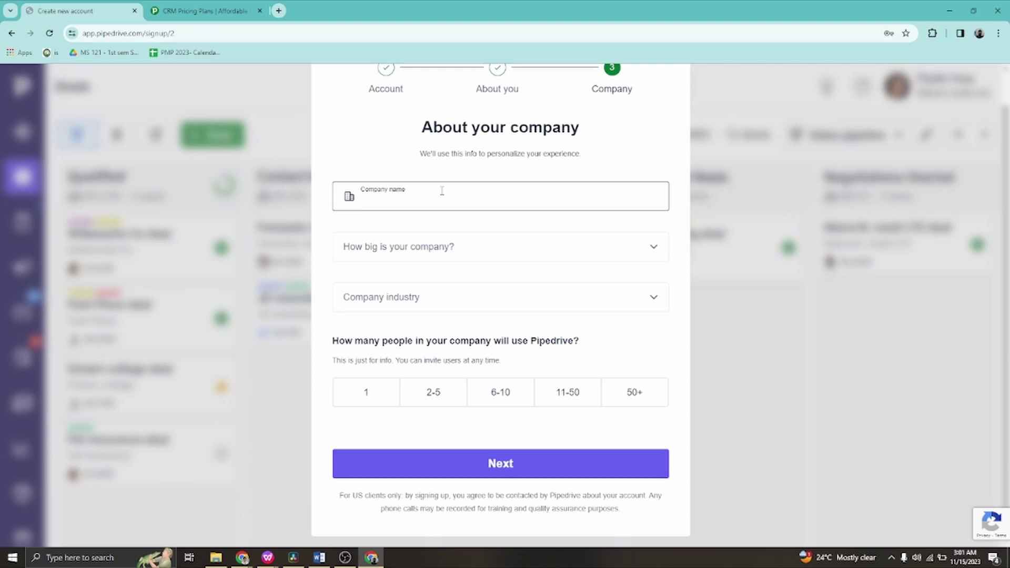
type("King")
left_click(436, 248)
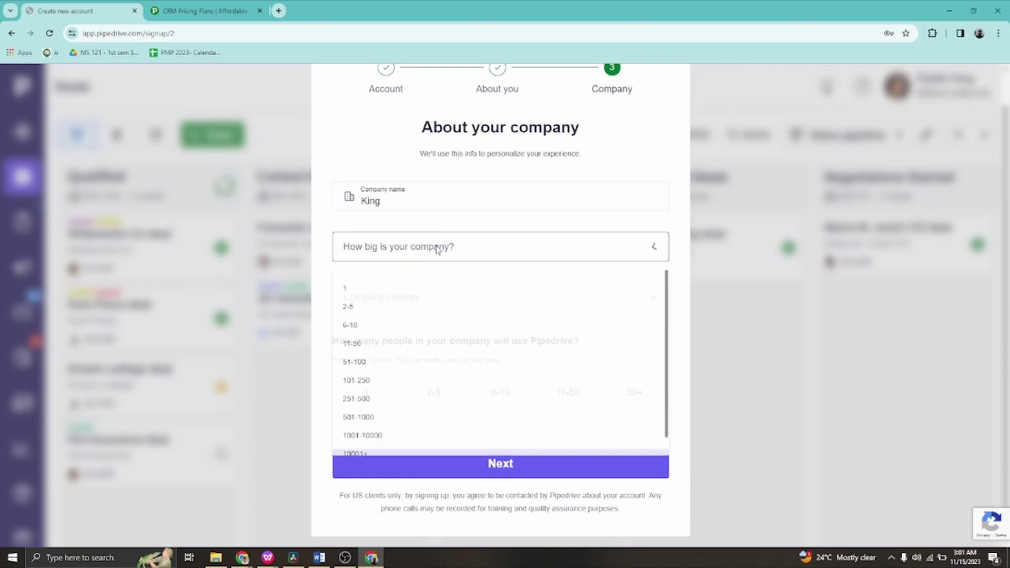
left_click(400, 288)
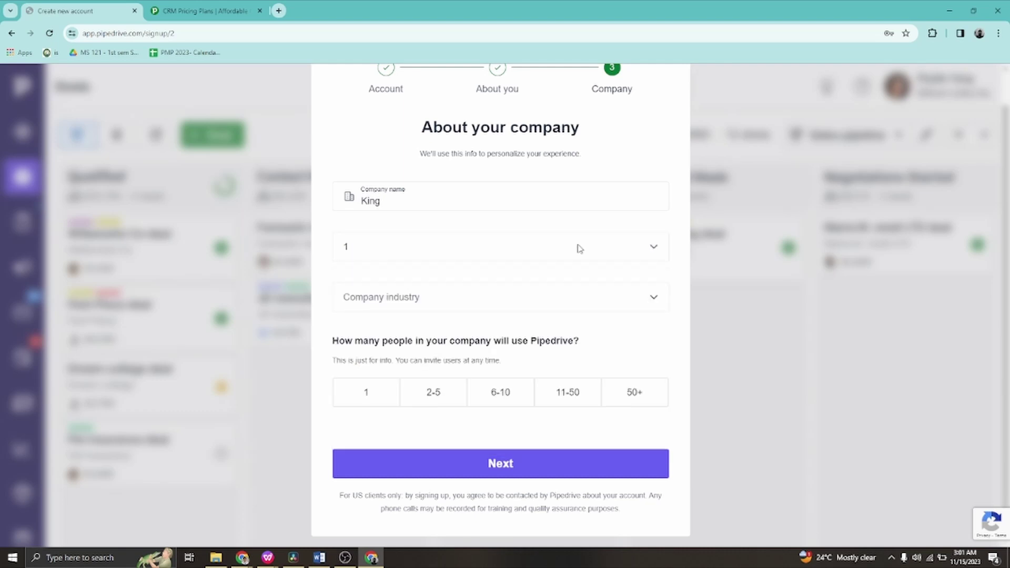
Choose 'IT, information and communication' as the industry, a one-person team, and submit
left_click(377, 295)
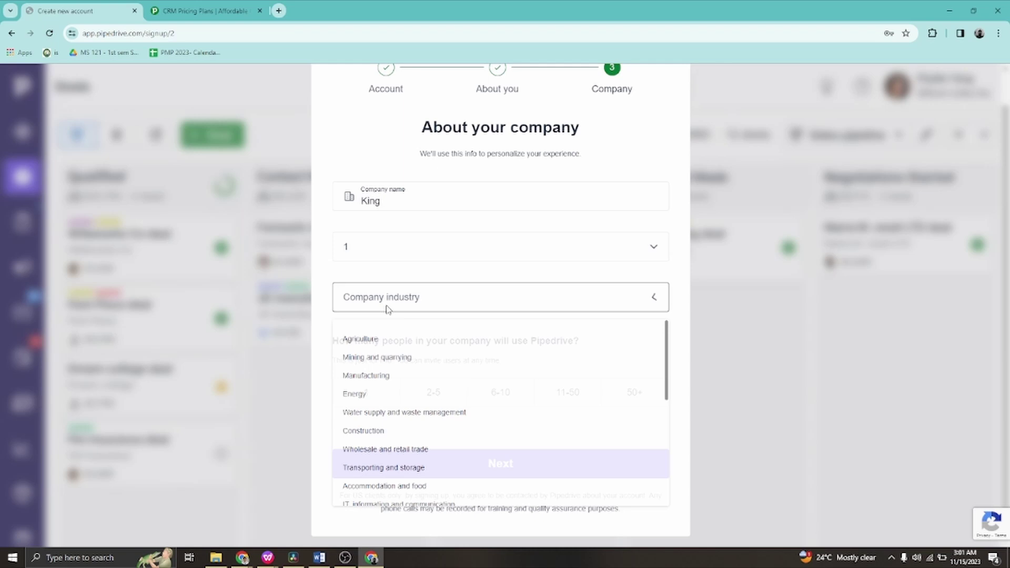
scroll(402, 451, "down", 1)
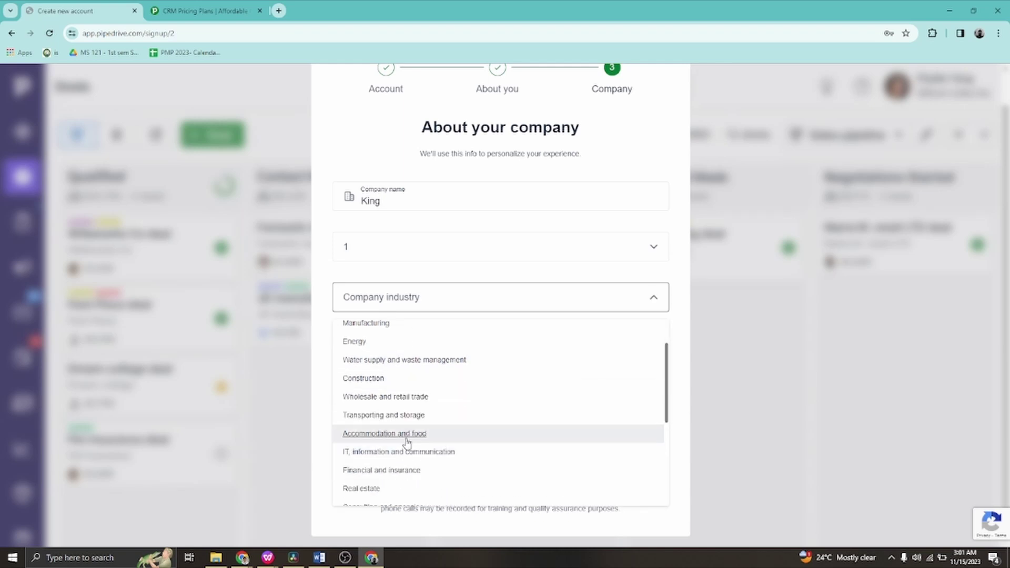
left_click(403, 452)
left_click(380, 394)
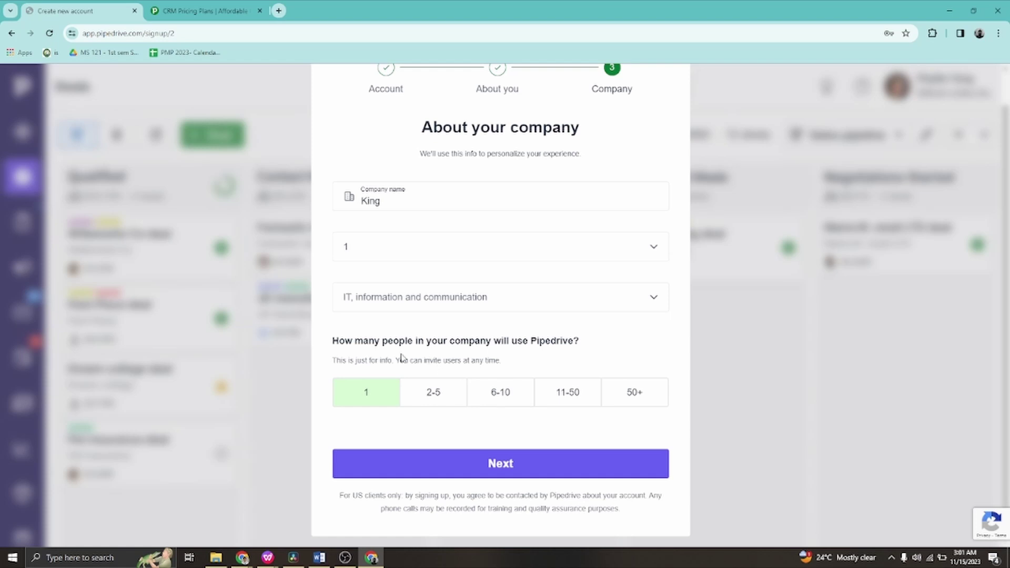
left_click(492, 463)
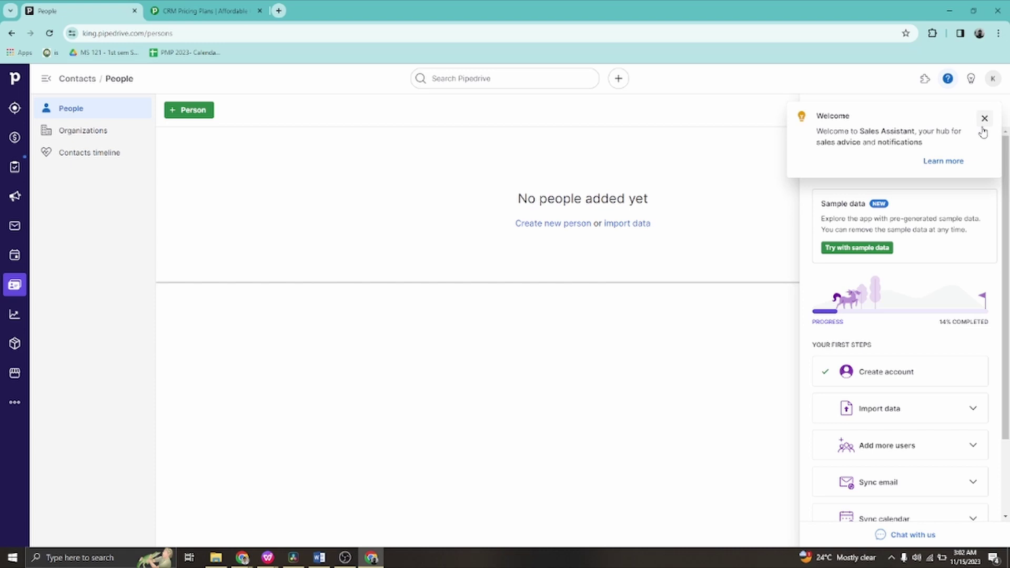
Dismiss the Sales Assistant welcome panel
left_click(552, 223)
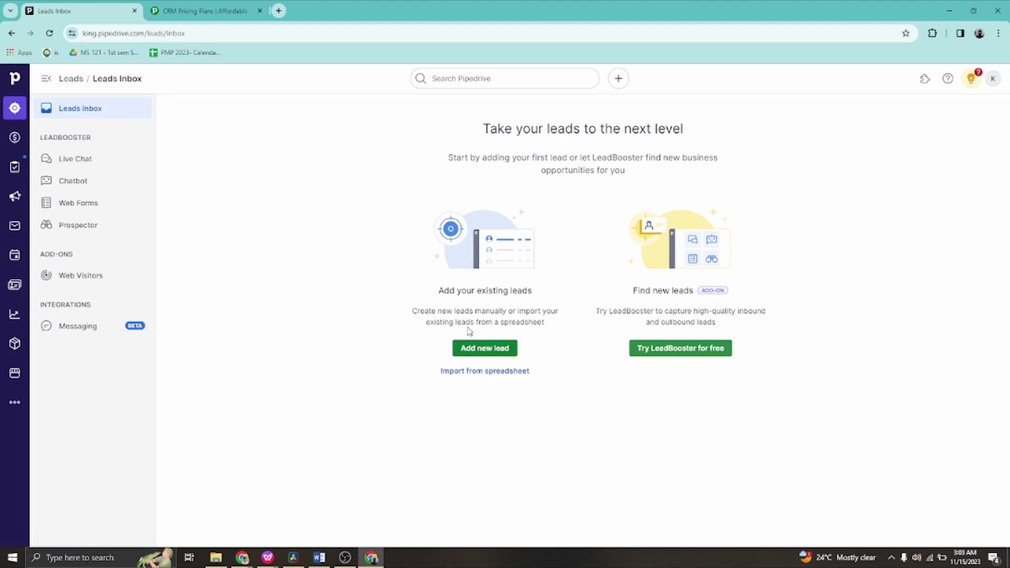
left_click(501, 352)
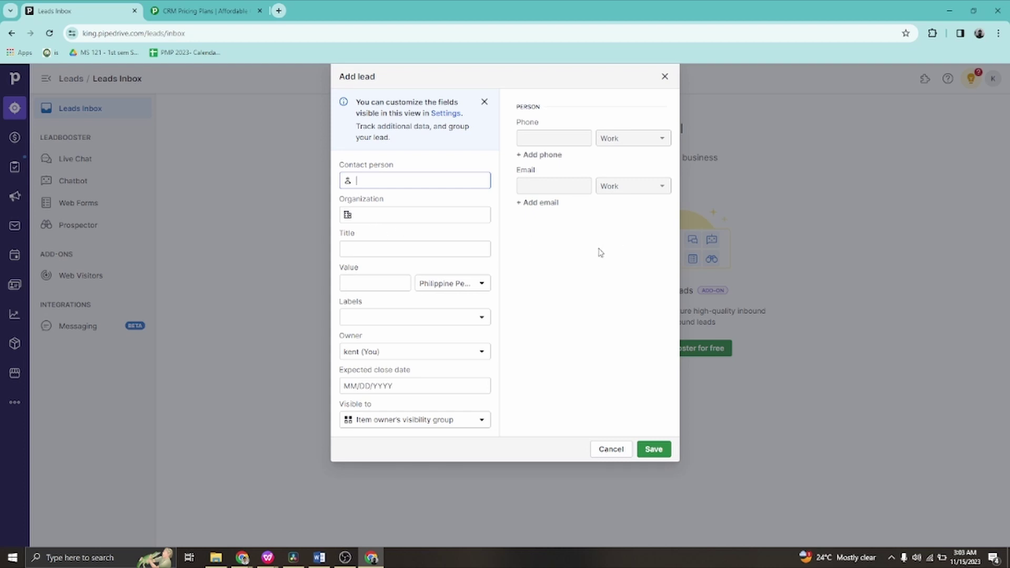
left_click(462, 256)
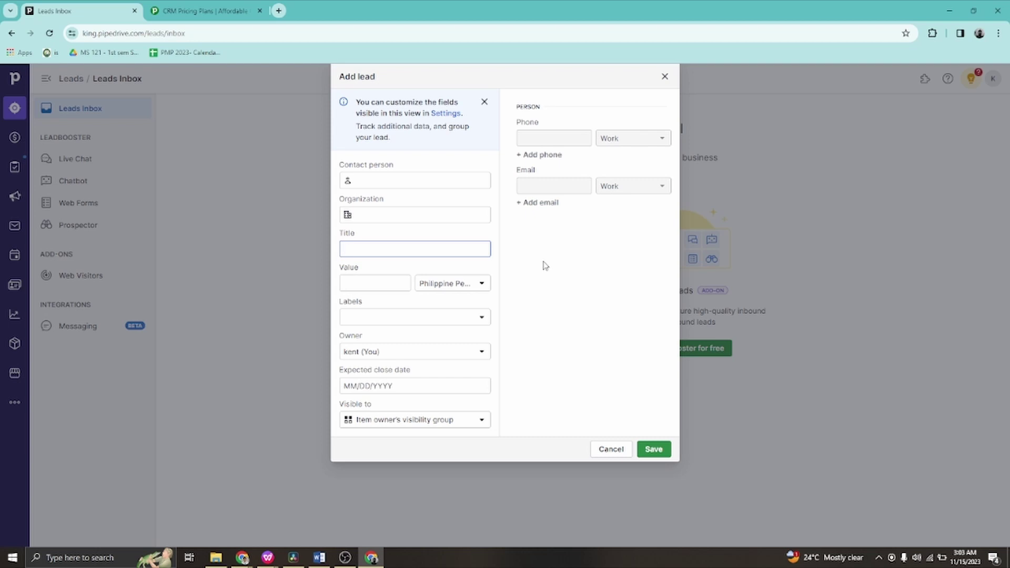
left_click(398, 286)
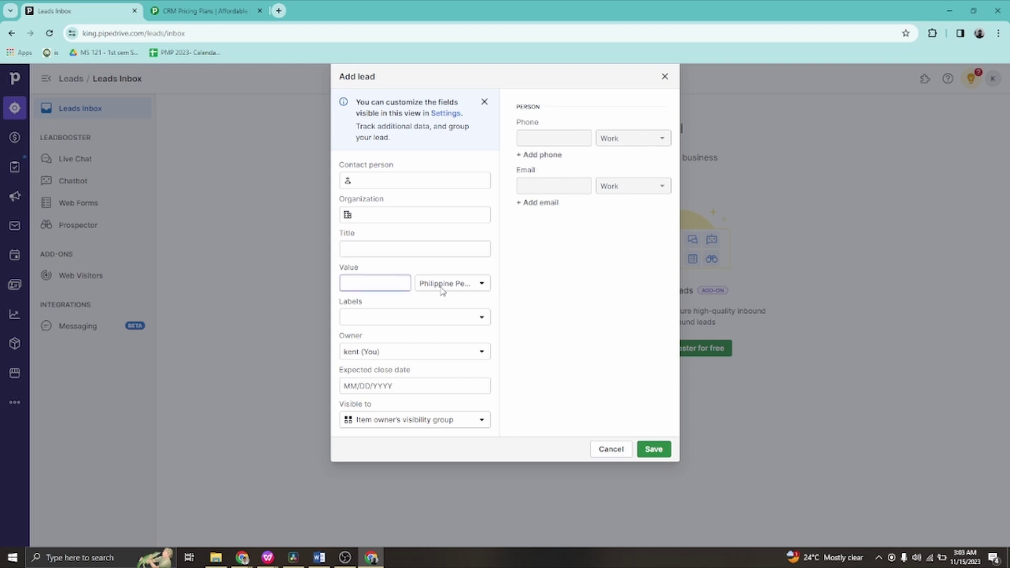
left_click(518, 314)
left_click(664, 76)
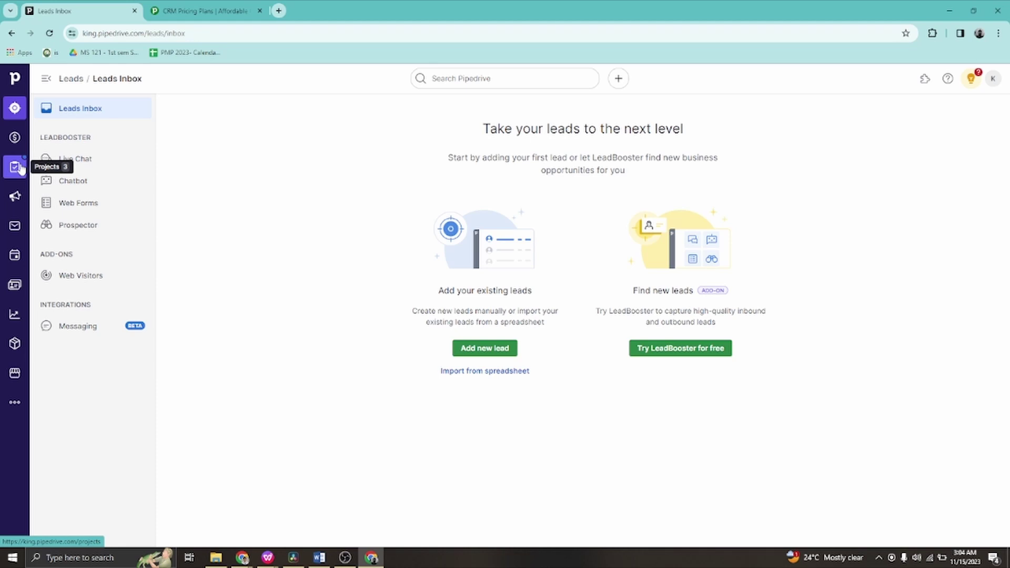
Start the free Projects trial with default board phase names and activate Projects
left_click(20, 167)
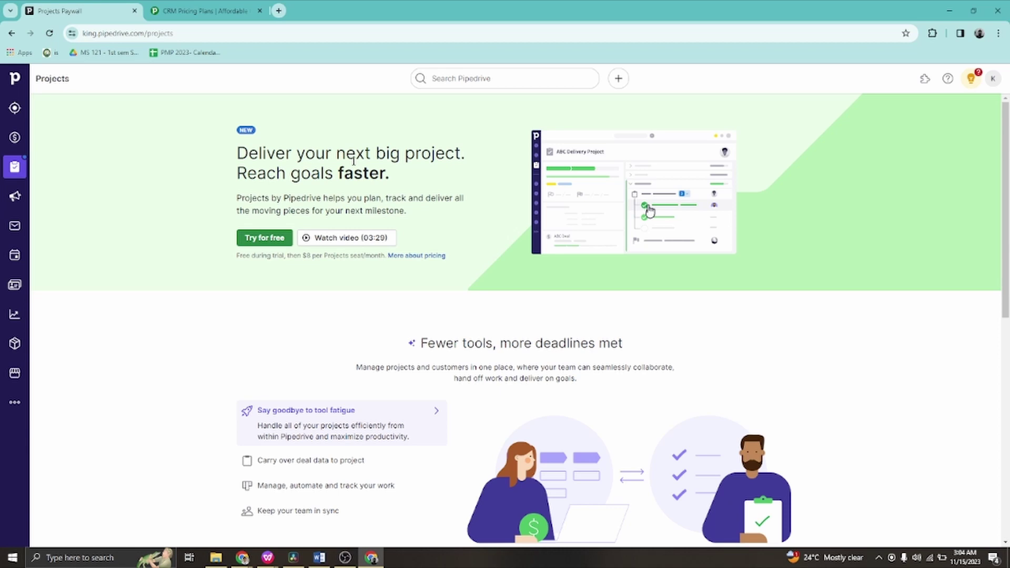
left_click(265, 238)
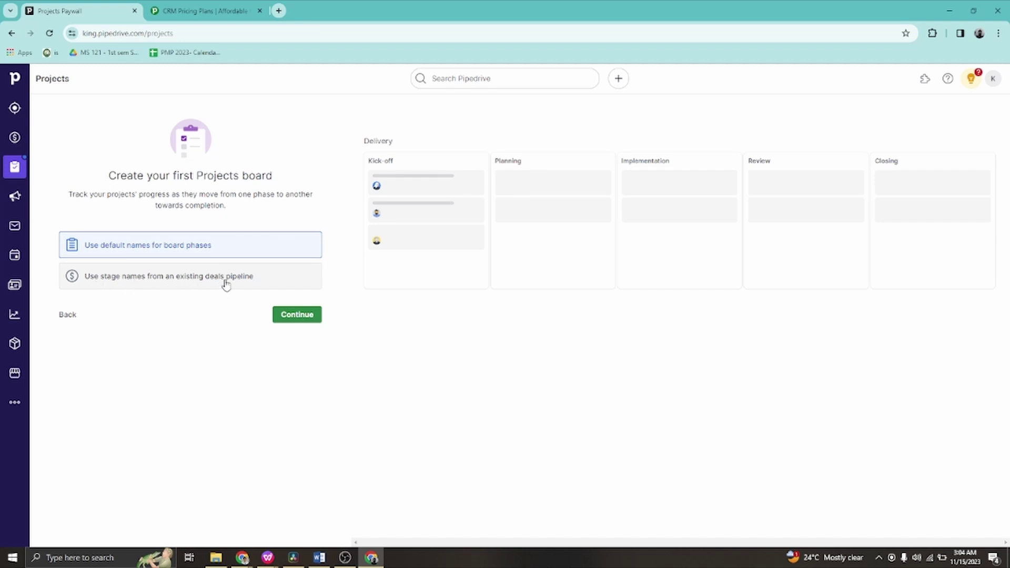
left_click(287, 321)
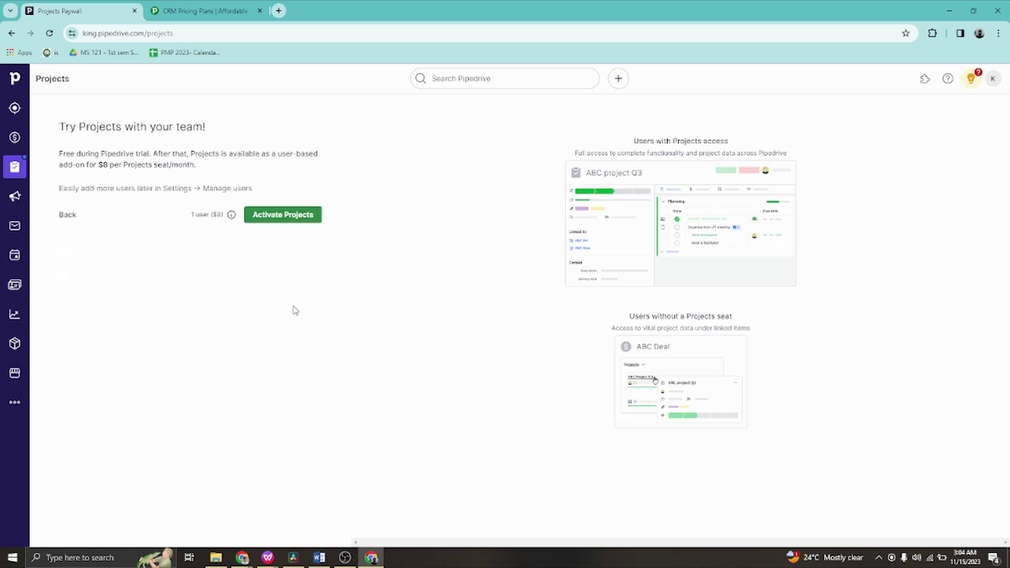
left_click(289, 208)
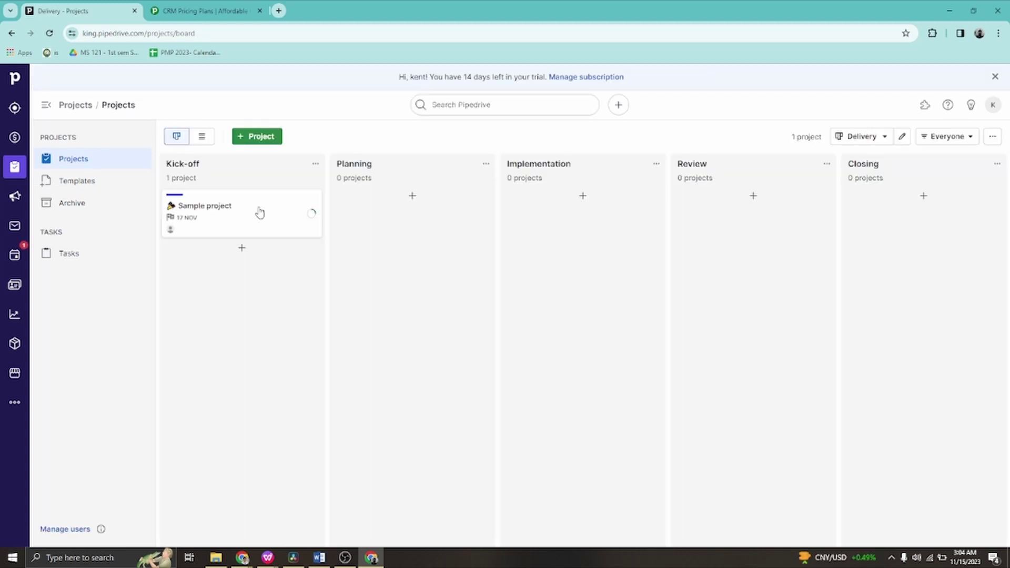
Open the Add project form from the Delivery board's + Project button
left_click(255, 137)
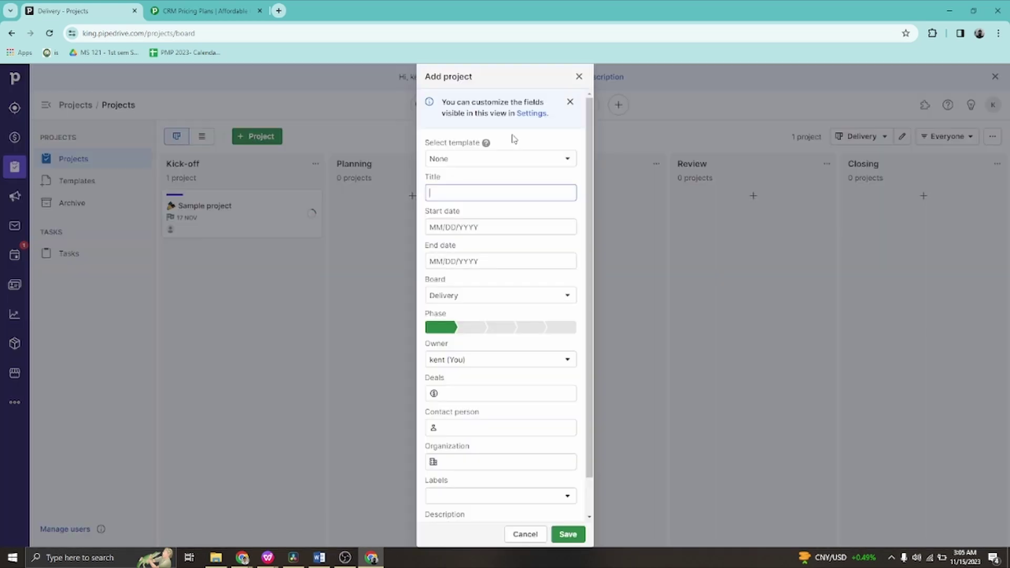
Review the Add project fields: no template, no start date, and the Delivery board
left_click(517, 159)
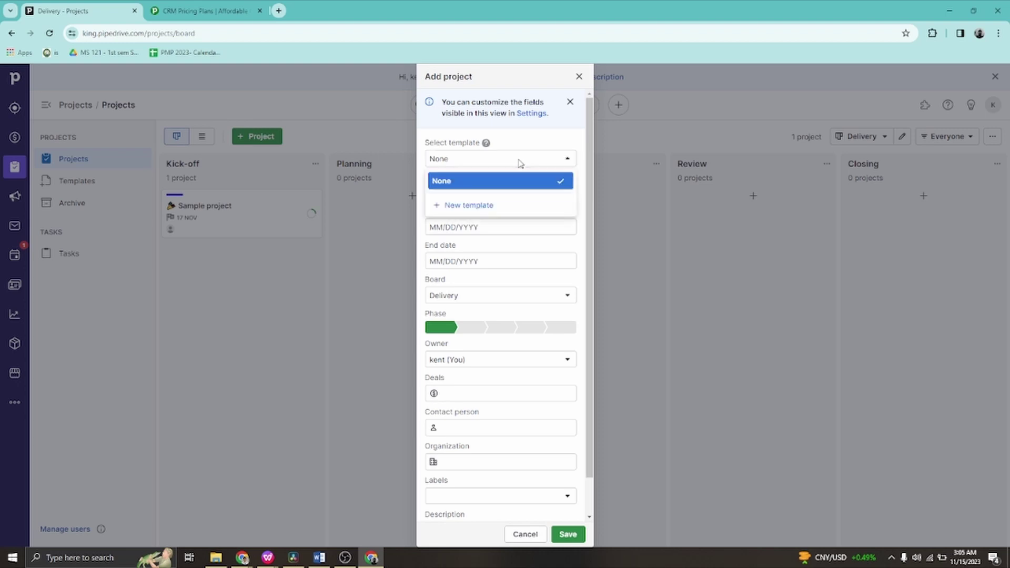
left_click(553, 141)
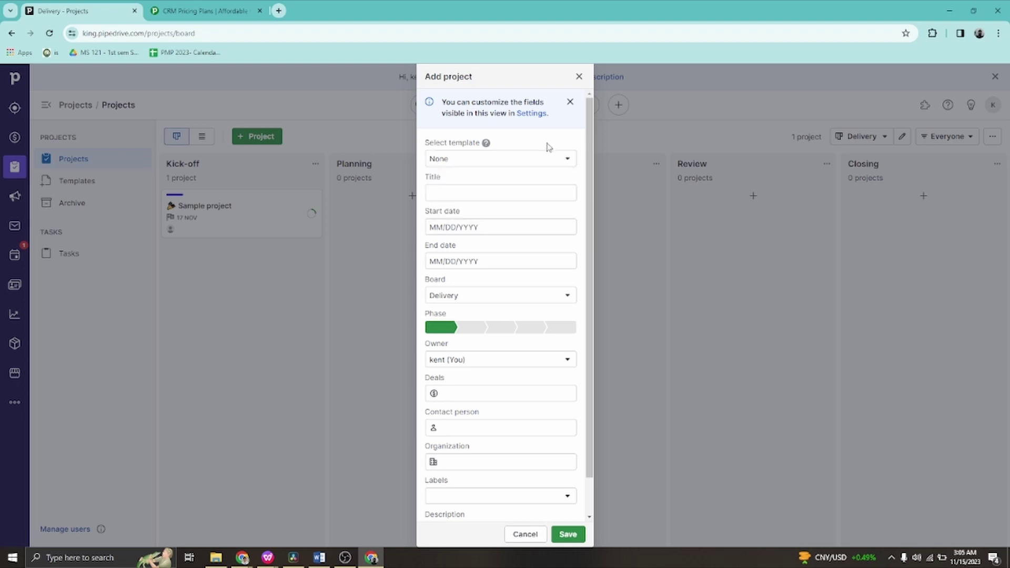
left_click(505, 223)
left_click_drag(449, 206, 450, 209)
left_click(492, 298)
left_click(492, 302)
scroll(513, 354, "down", 1)
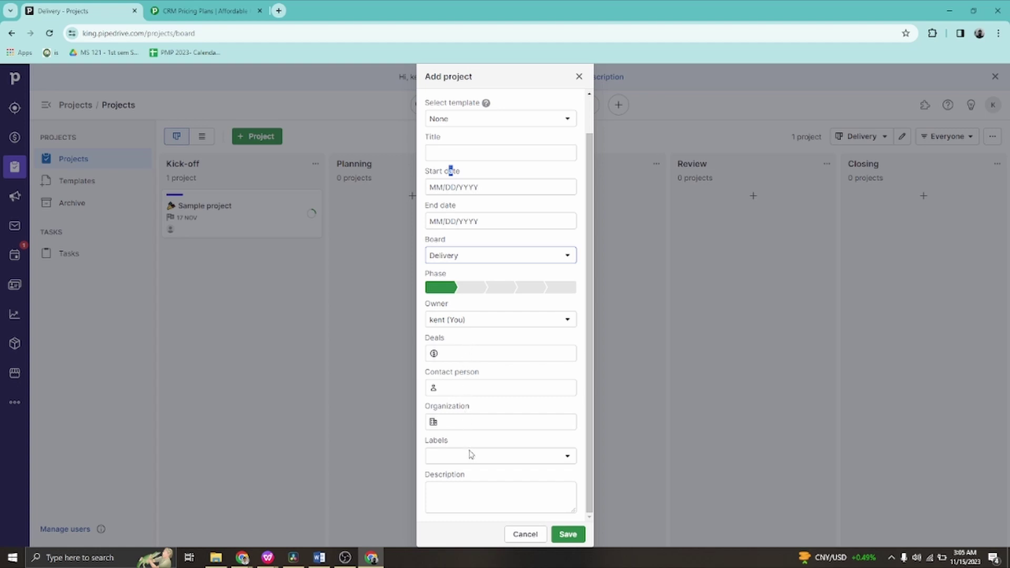
Close the form without saving and drag the Sample project card back into Kick-off
left_click(579, 77)
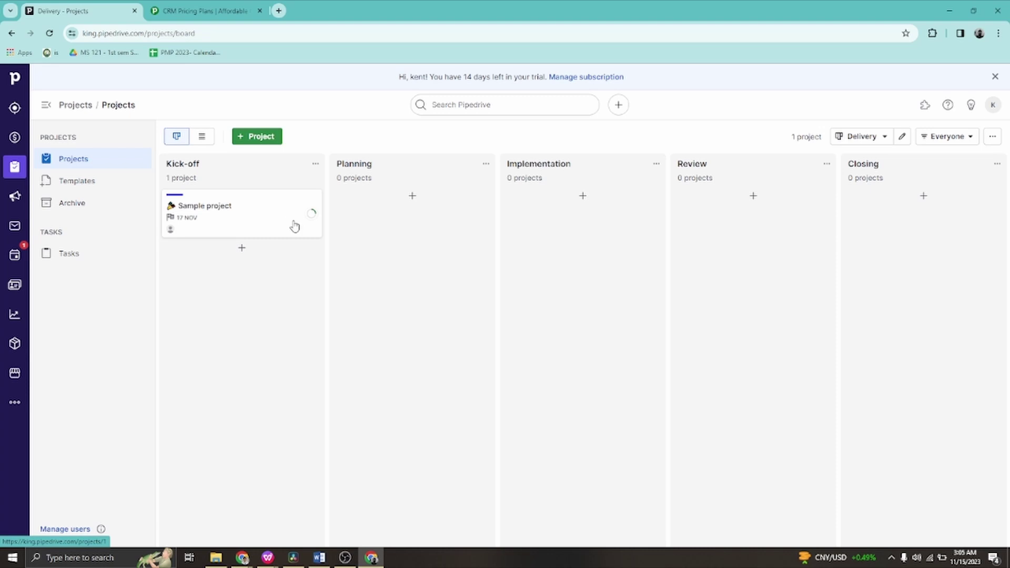
mouse_move(280, 223)
left_mouse_down()
mouse_move(290, 231)
mouse_move(264, 217)
left_mouse_up()
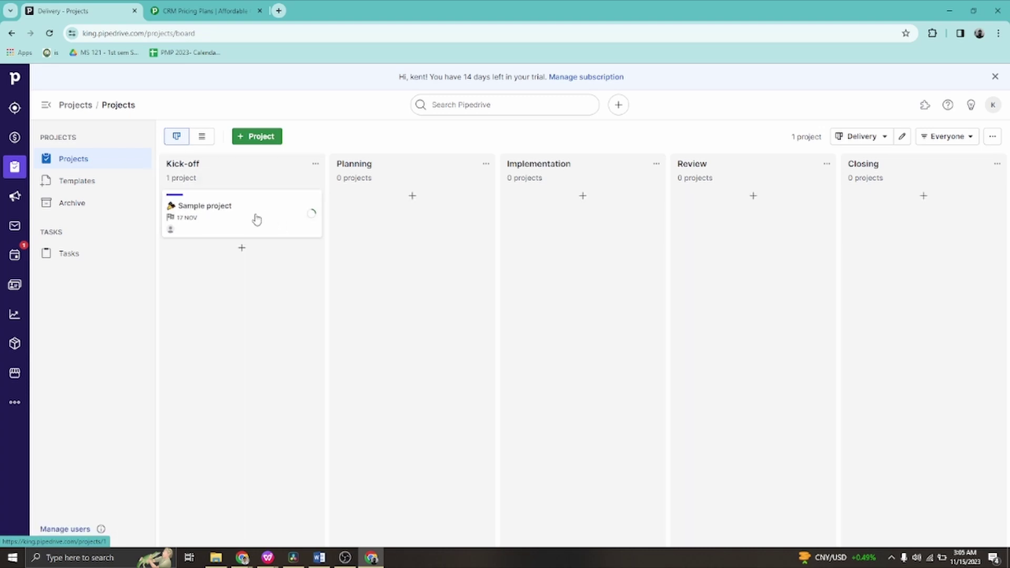
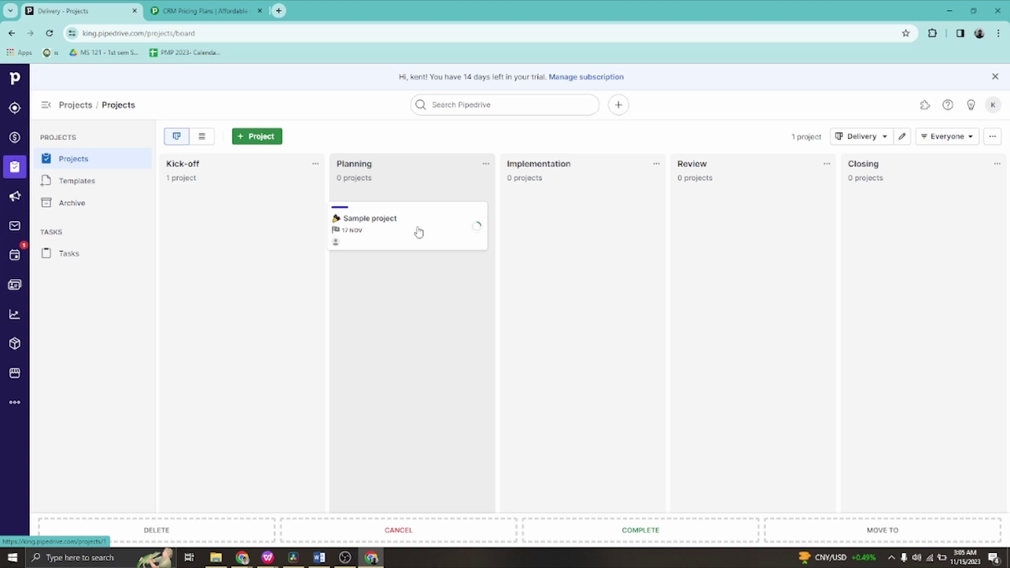
Move the Sample project card, due 17 Nov, from Kick-off into the Planning column
left_click_drag(419, 232, 420, 237)
Open the Sample project's Plan view and review its four unassigned tasks and Kick-off-to-Closing phases
left_click(427, 226)
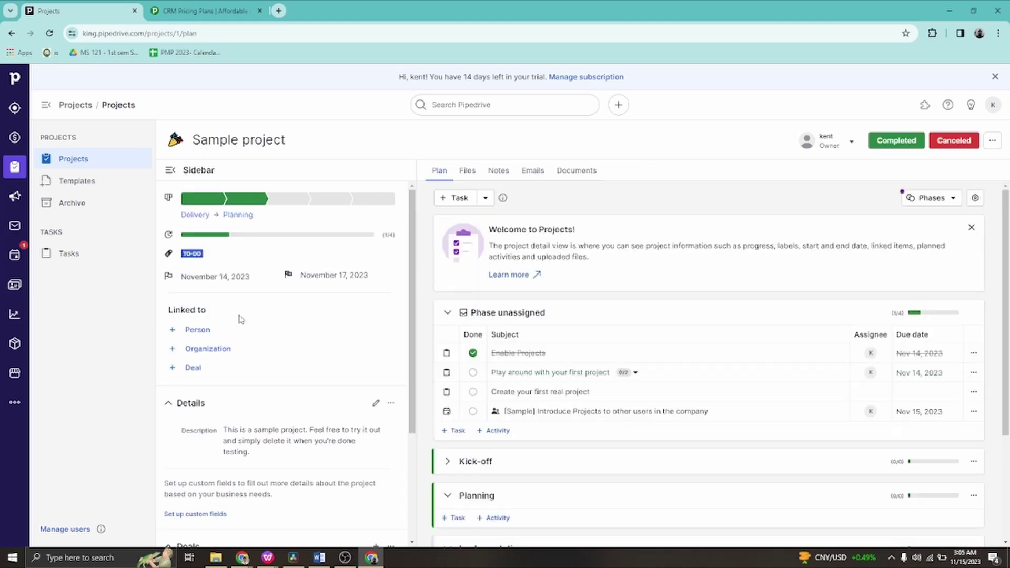
scroll(240, 319, "down", 2)
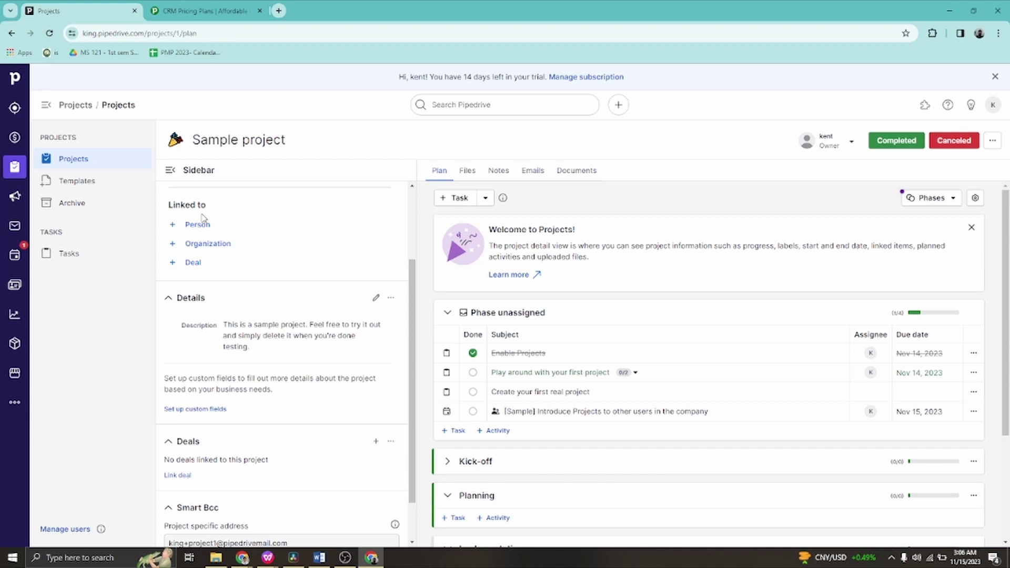
scroll(735, 320, "down", 2)
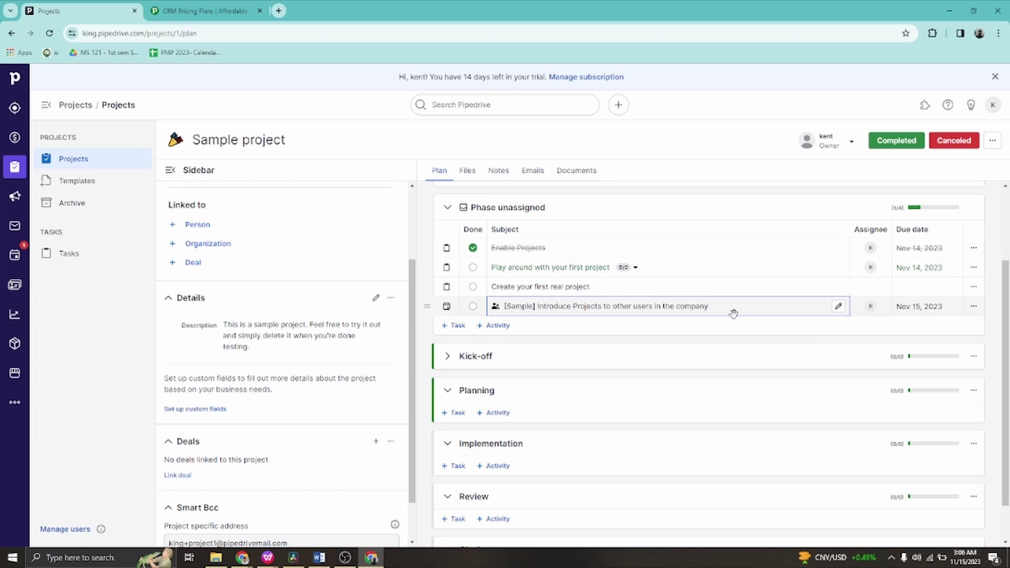
scroll(733, 314, "up", 1)
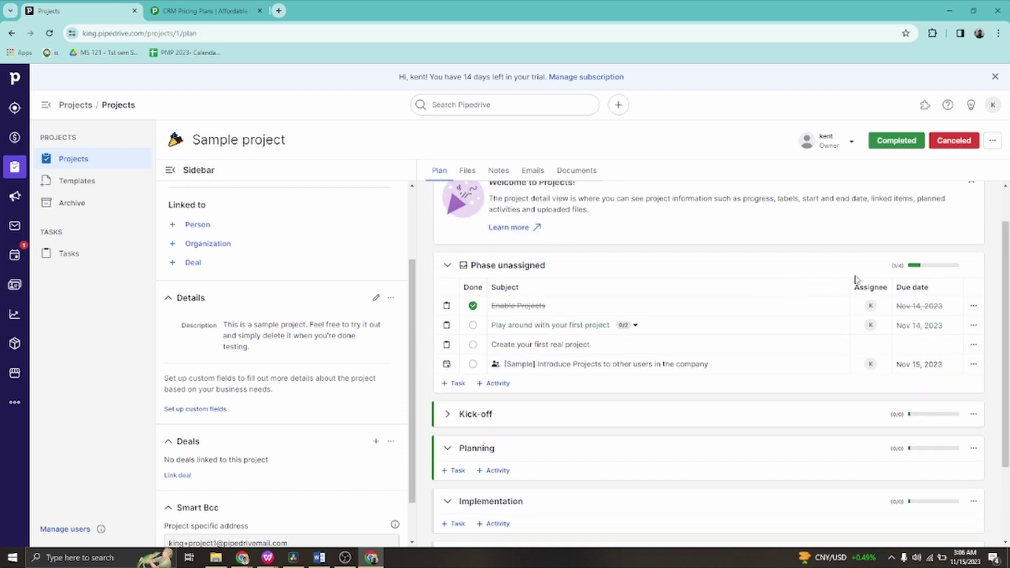
scroll(721, 284, "down", 2)
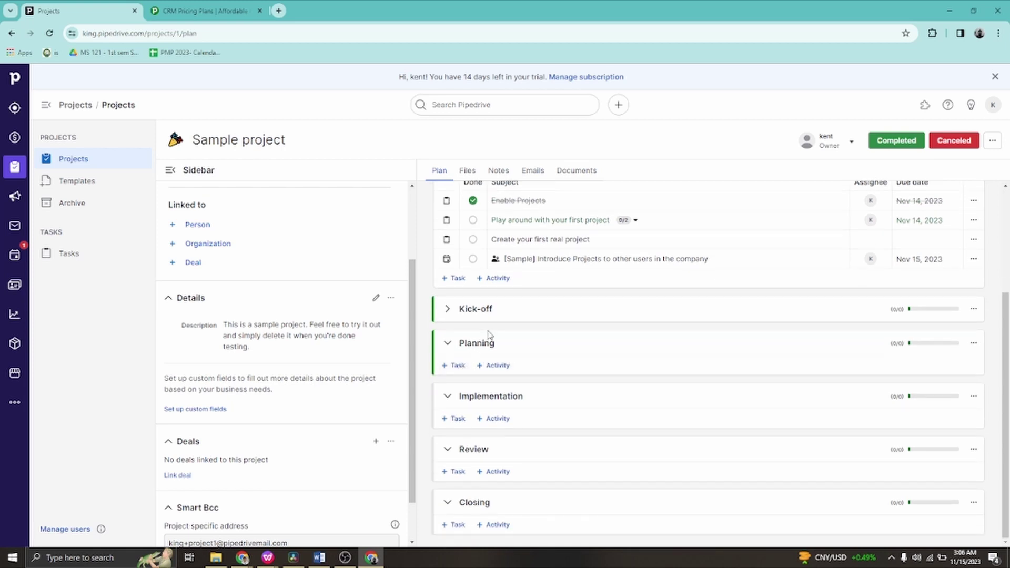
left_click(458, 367)
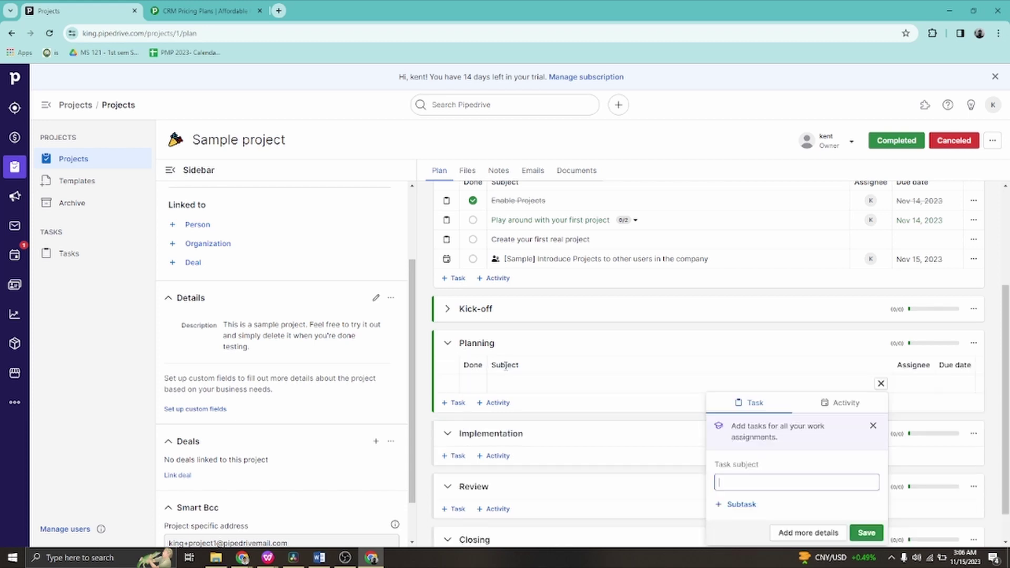
left_click(879, 390)
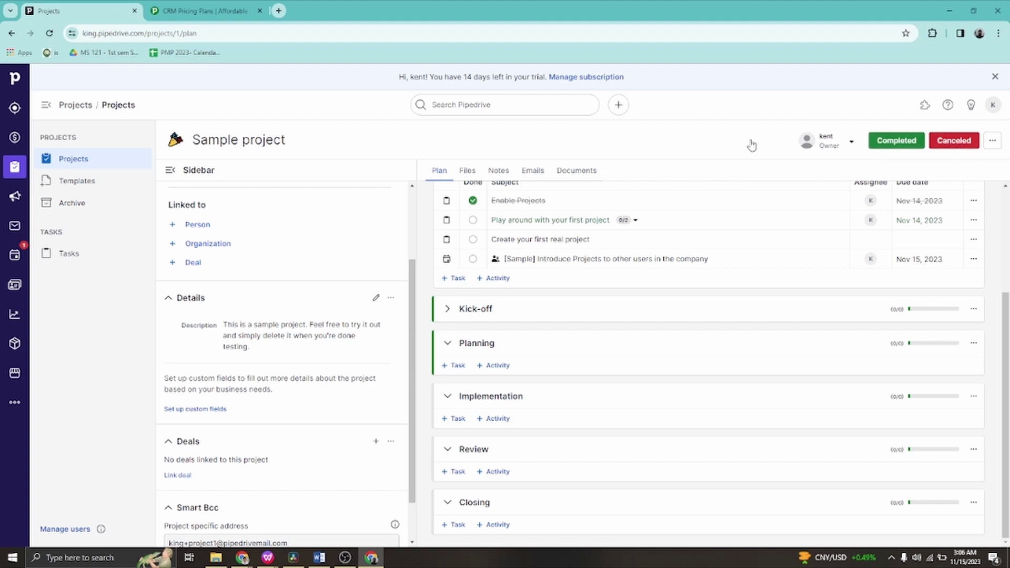
Start the free Campaigns trial from the Campaigns section, opening an untitled email campaign draft
left_click(14, 200)
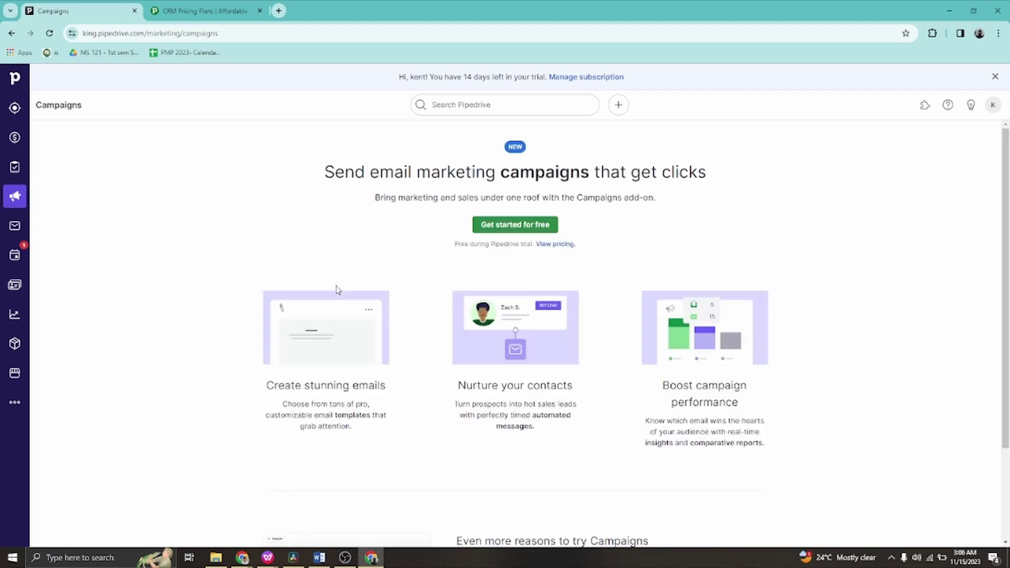
left_click(535, 223)
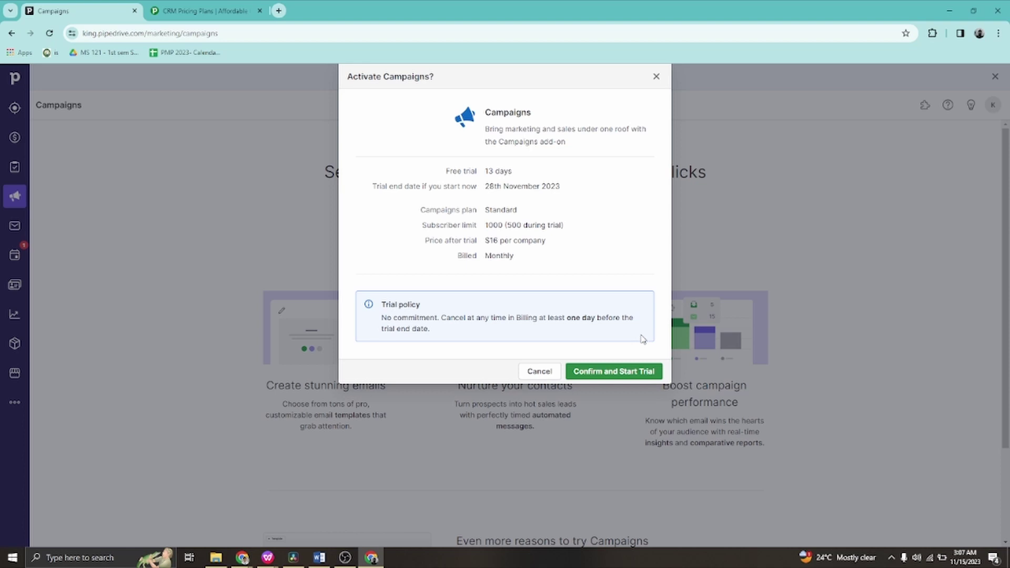
left_click(621, 373)
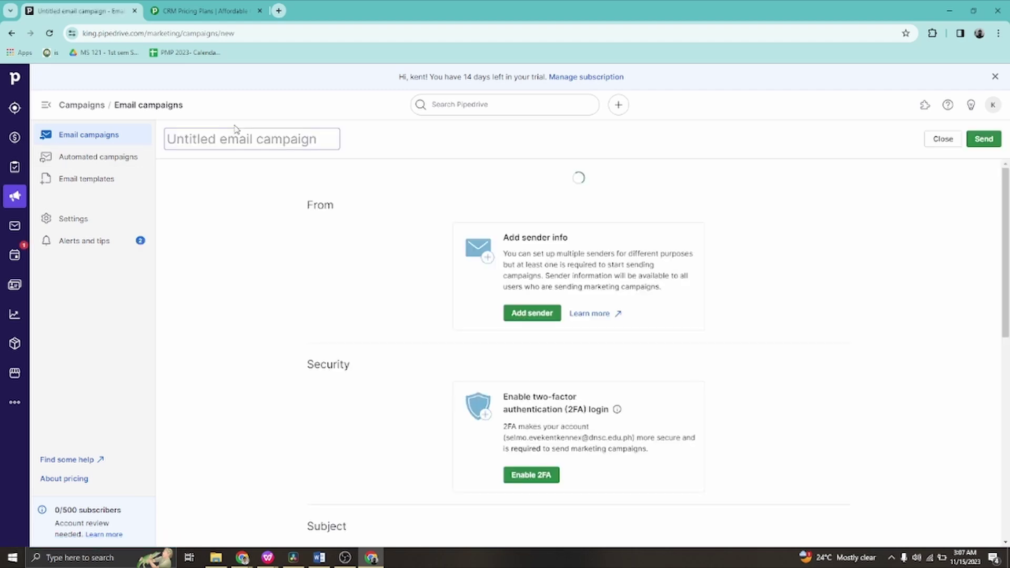
Look over the untitled campaign draft's sections, then switch to the Activities list with its November 15 to-do
left_click(301, 149)
scroll(345, 220, "down", 1)
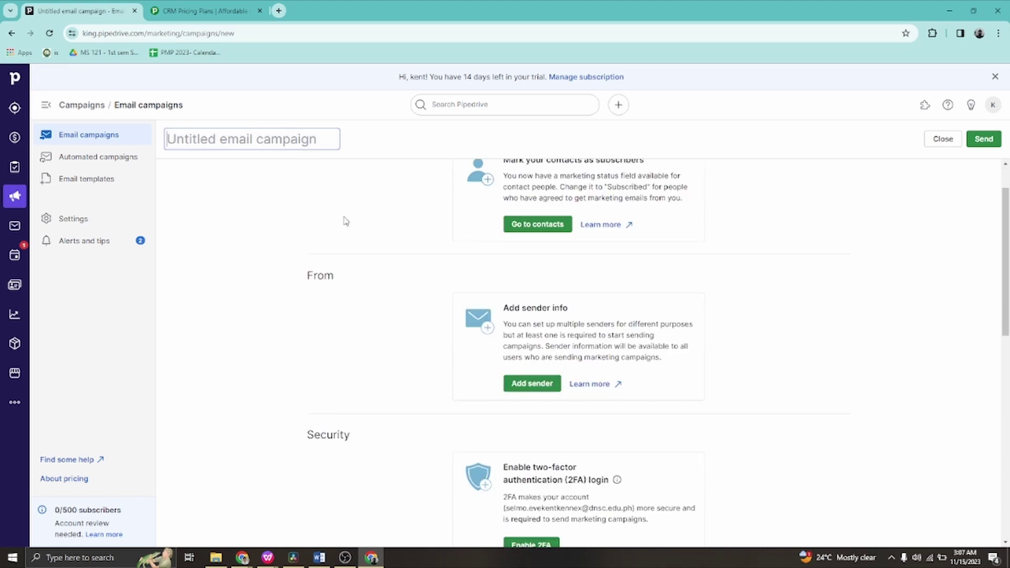
scroll(345, 221, "down", 7)
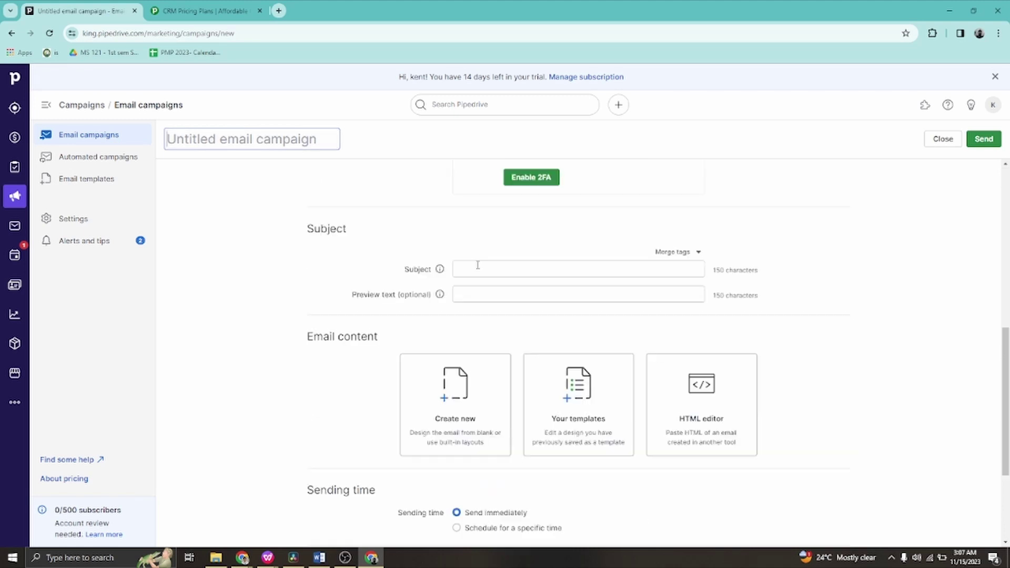
scroll(412, 253, "down", 2)
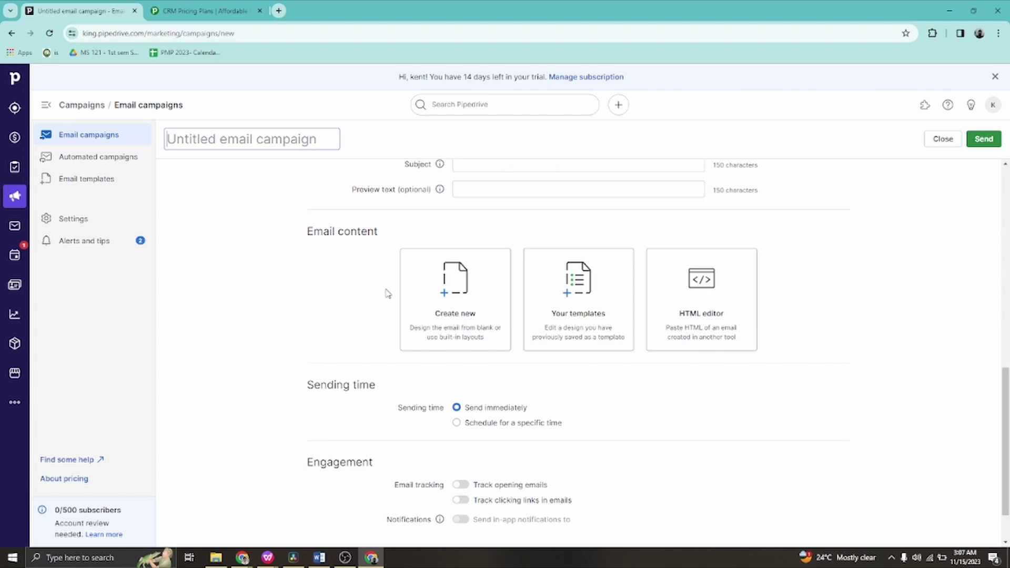
scroll(387, 293, "down", 1)
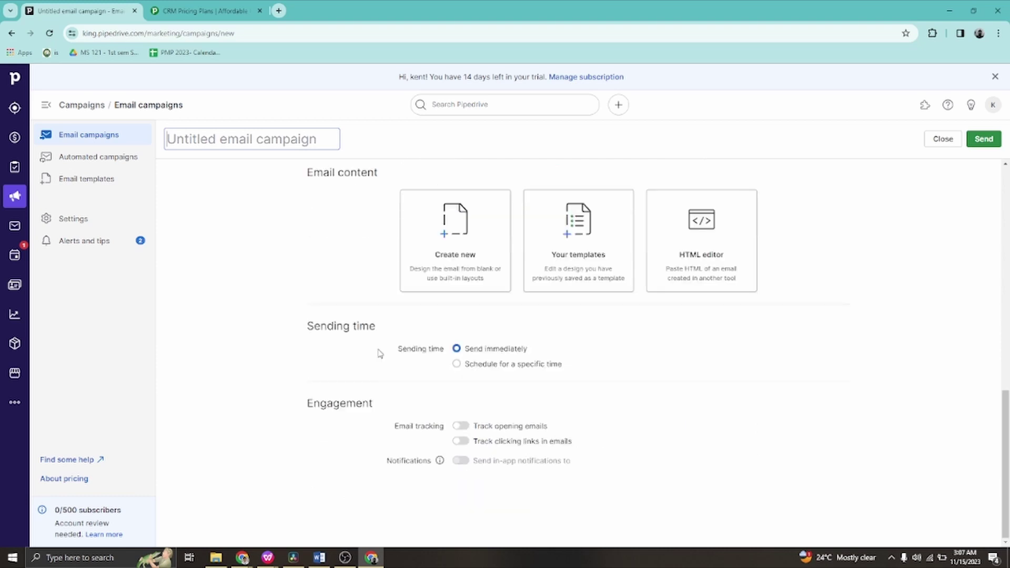
scroll(379, 352, "up", 7)
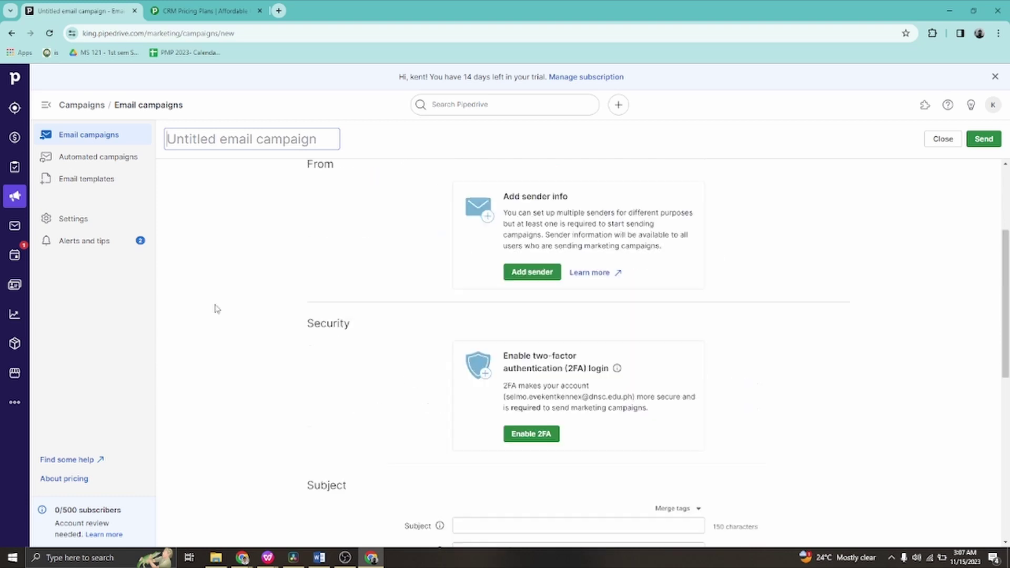
left_click(14, 262)
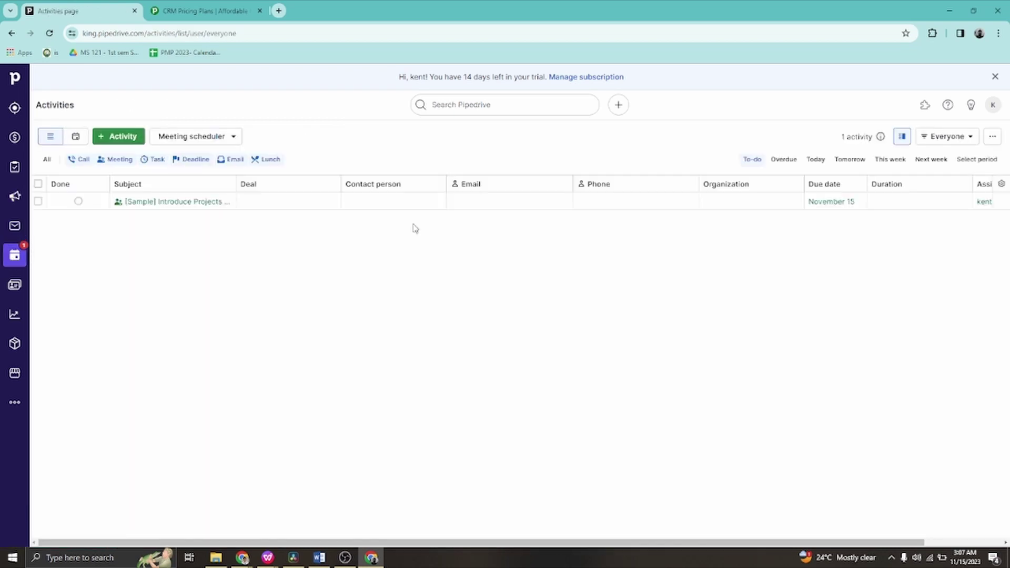
Start a new activity and try Meeting, Task, Deadline, Email and Lunch types before returning to Call
left_click(112, 140)
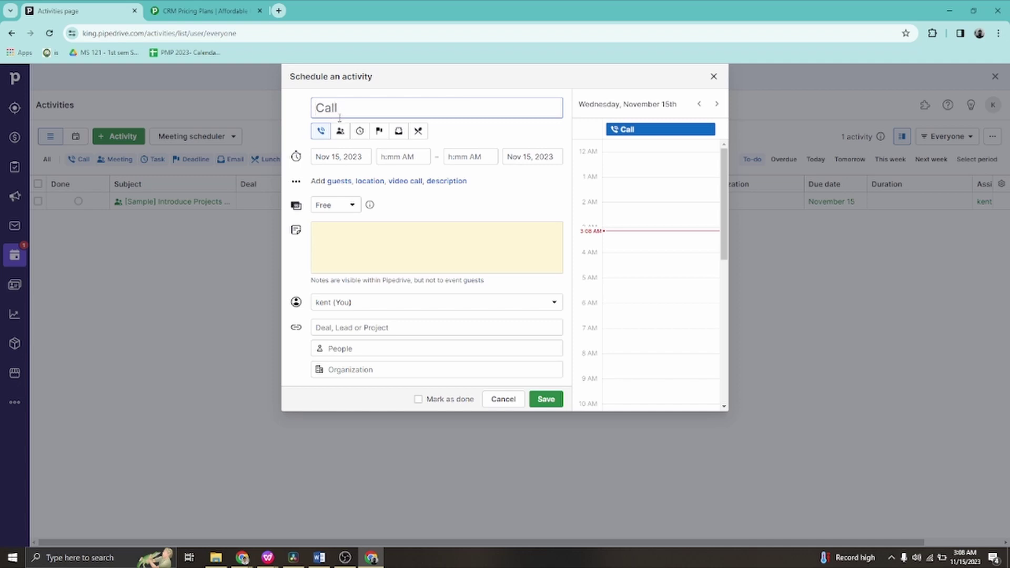
left_click(341, 131)
left_click(360, 133)
left_click(379, 132)
left_click(397, 133)
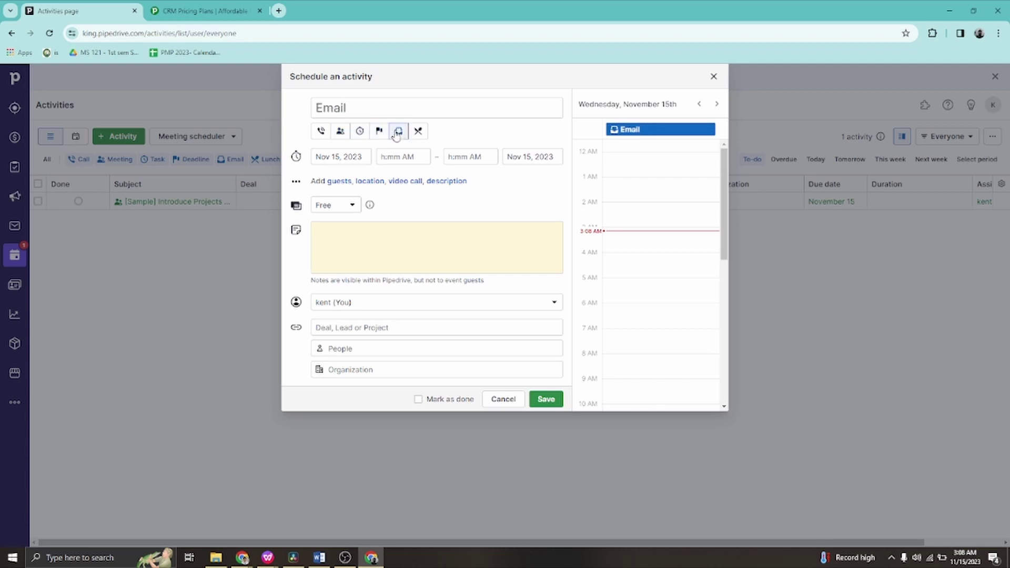
left_click(414, 132)
left_click(320, 131)
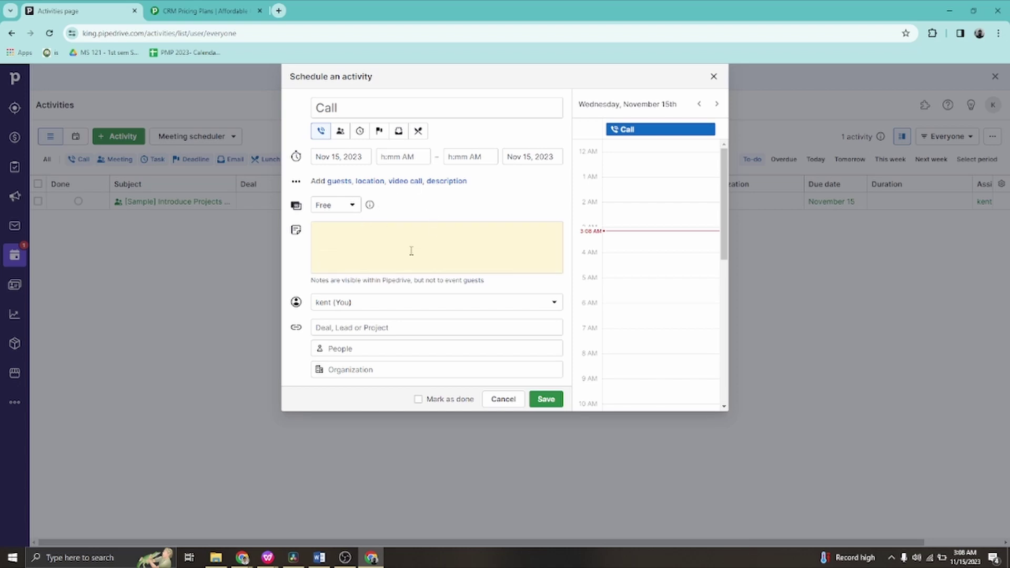
Try scheduling the call at 5:00 AM, 8:30 AM and 2:30 AM in the calendar
scroll(633, 216, "down", 2)
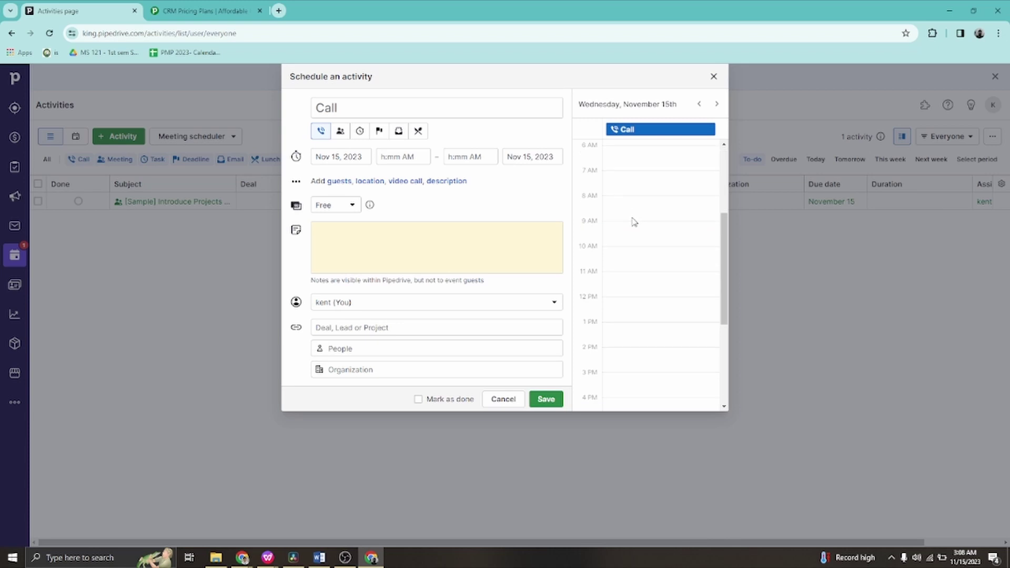
left_click(633, 227)
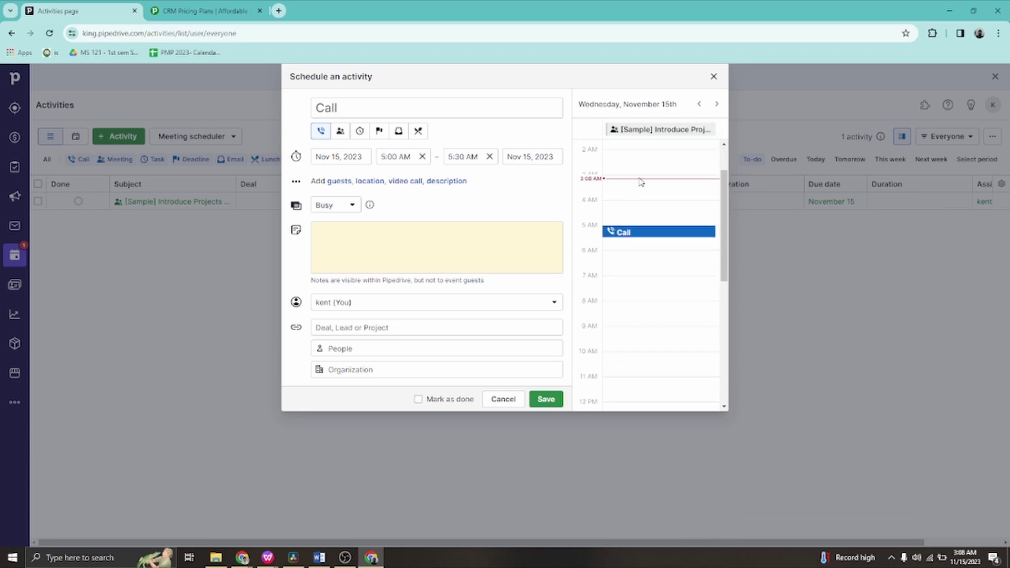
left_click(647, 319)
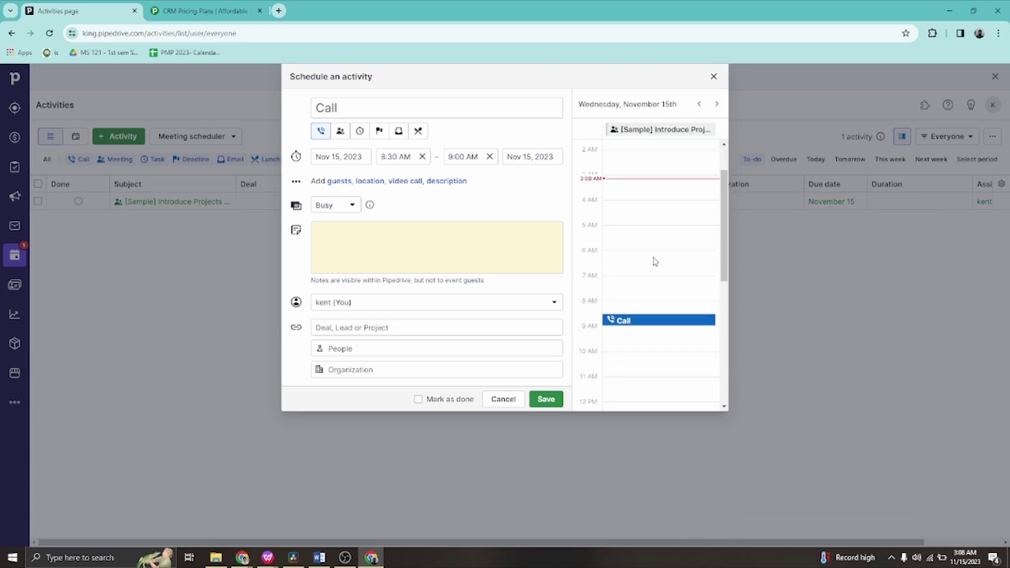
left_click(671, 168)
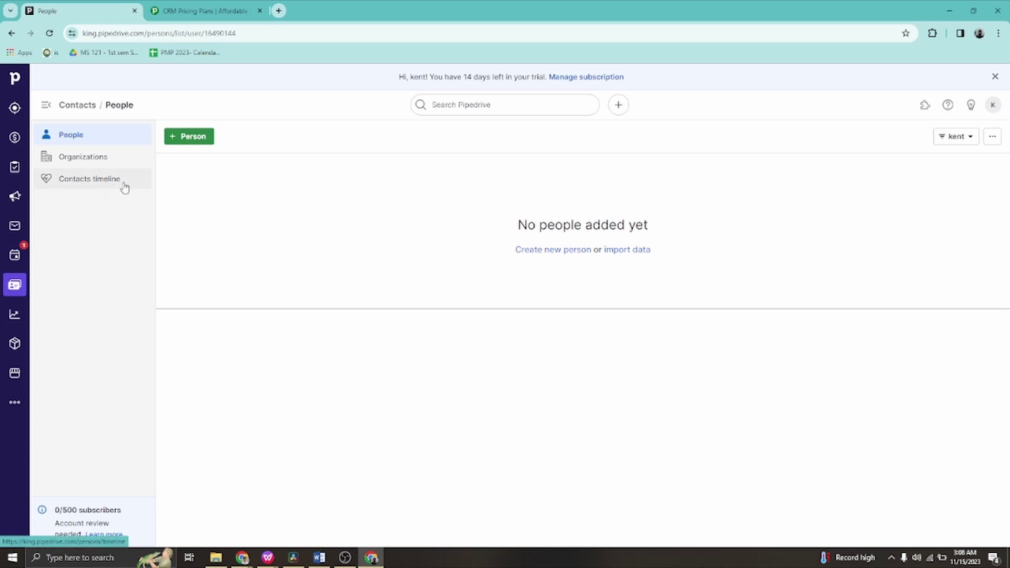
left_click(186, 138)
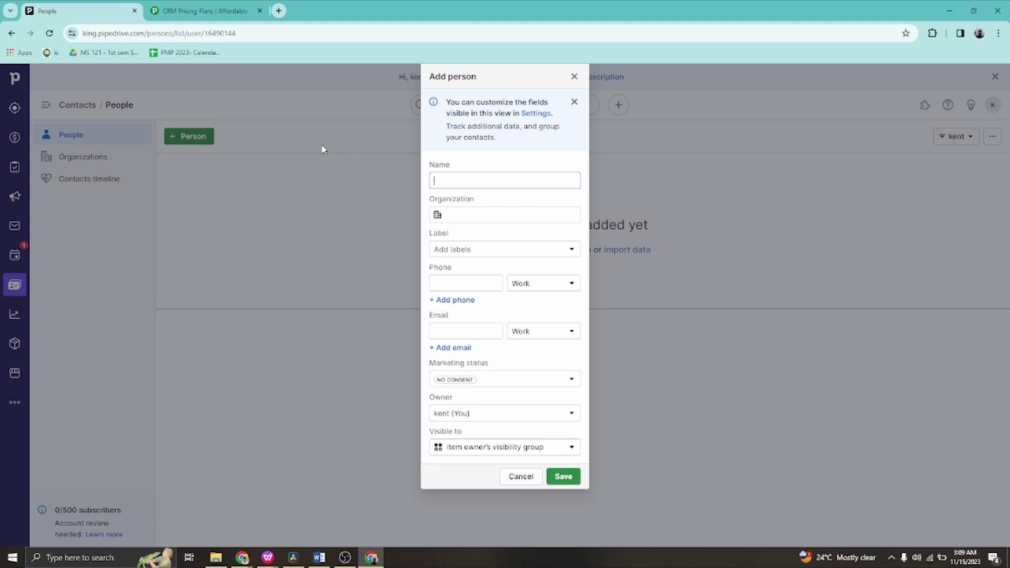
left_click(460, 218)
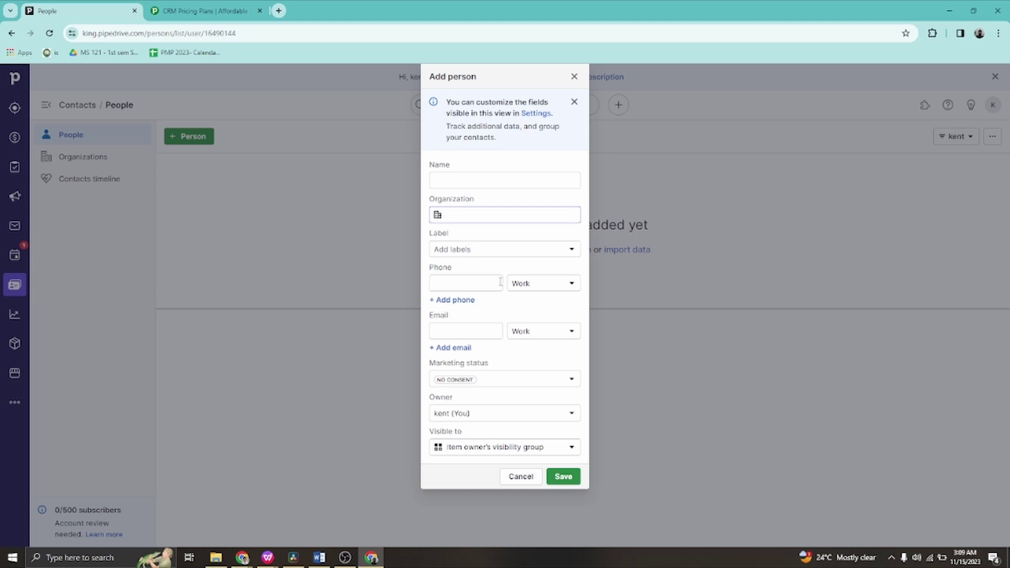
left_click(445, 279)
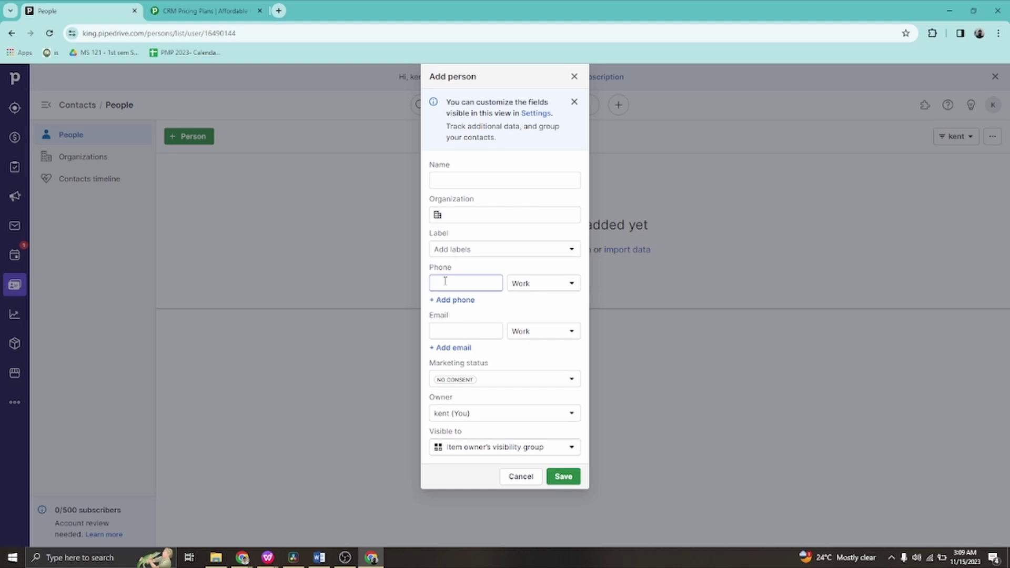
left_click(453, 324)
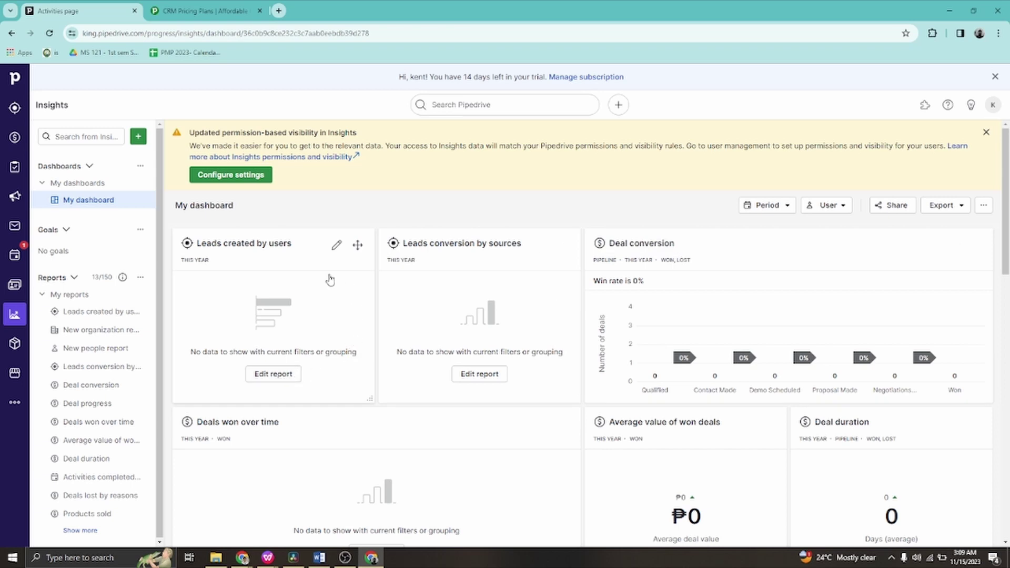
Close the yellow permission-visibility banner on the Insights dashboard
scroll(573, 220, "down", 2)
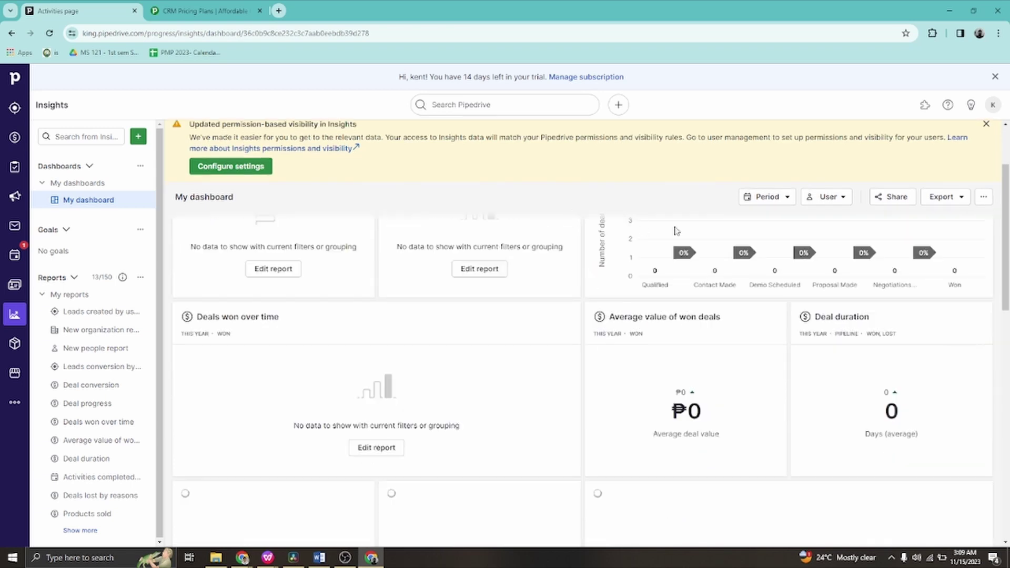
scroll(747, 258, "up", 3)
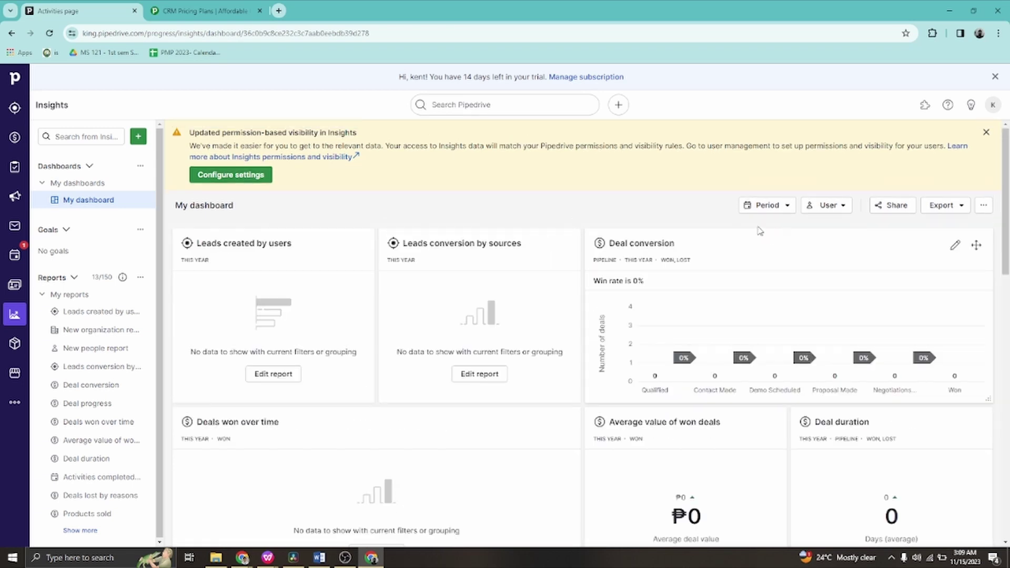
left_click(985, 132)
Scroll through My dashboard's 13 empty reports, including ₱0 average won deal value
scroll(612, 227, "down", 3)
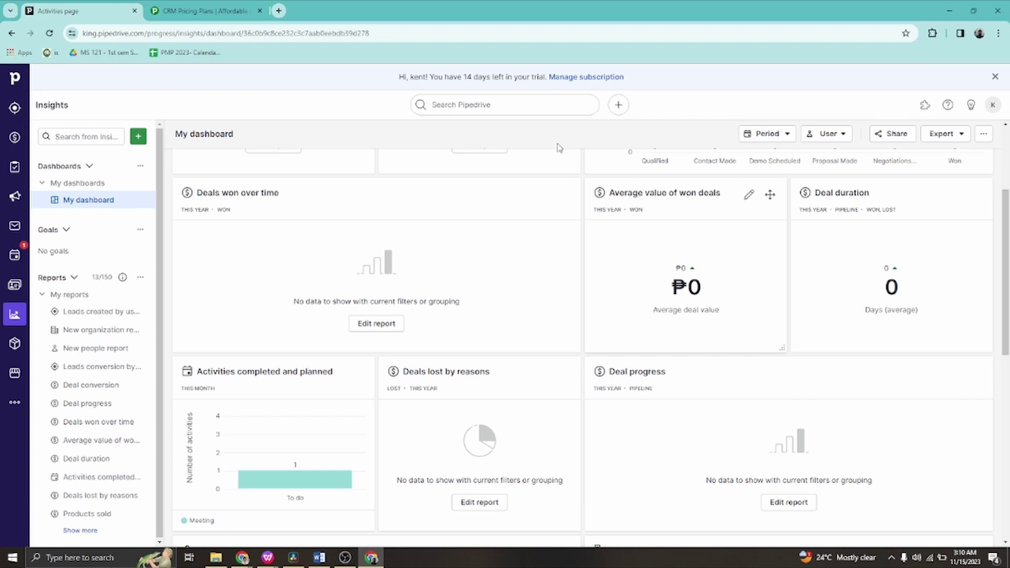
scroll(581, 279, "down", 4)
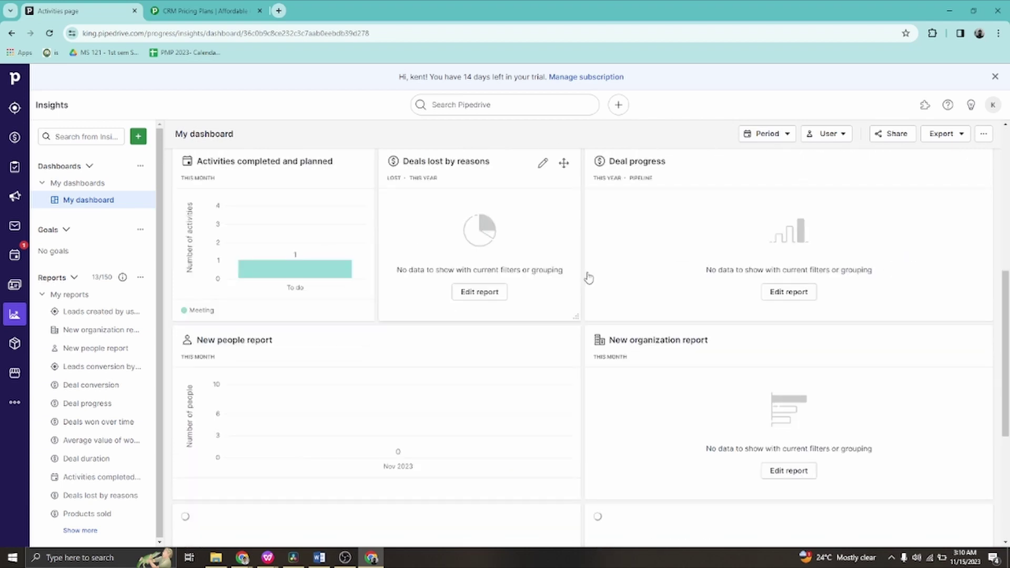
scroll(599, 276, "up", 4)
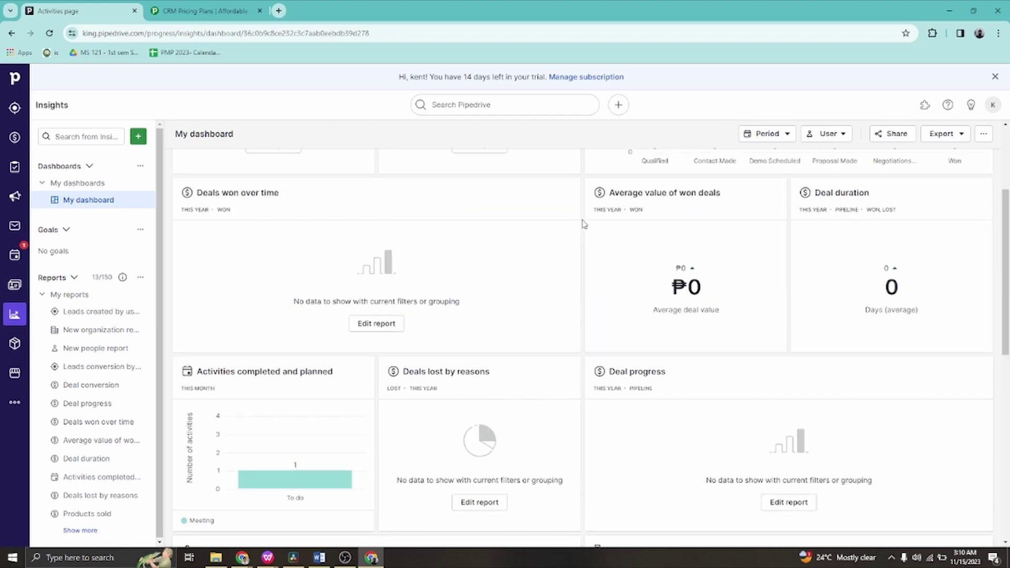
scroll(583, 223, "down", 4)
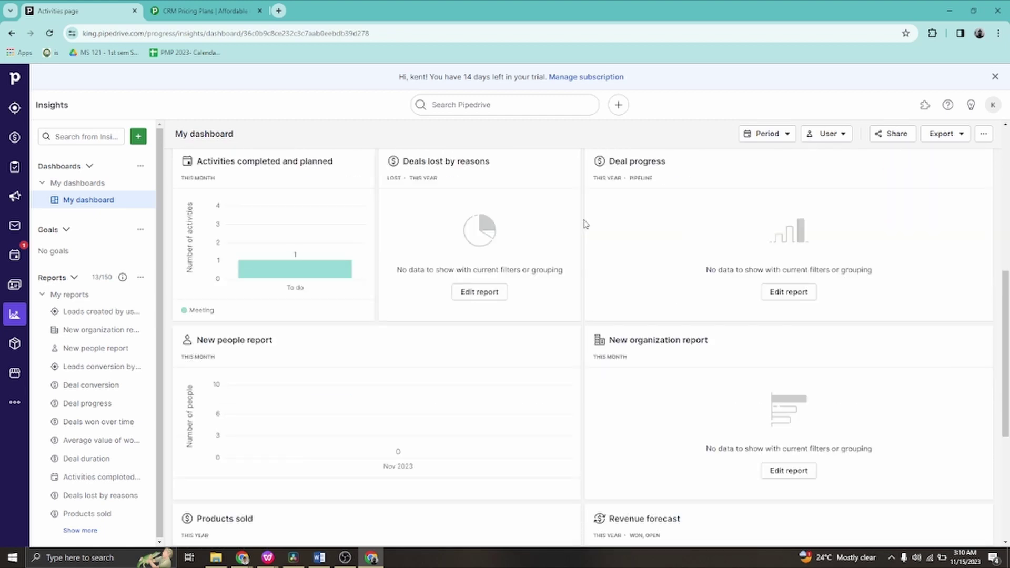
scroll(585, 224, "down", 5)
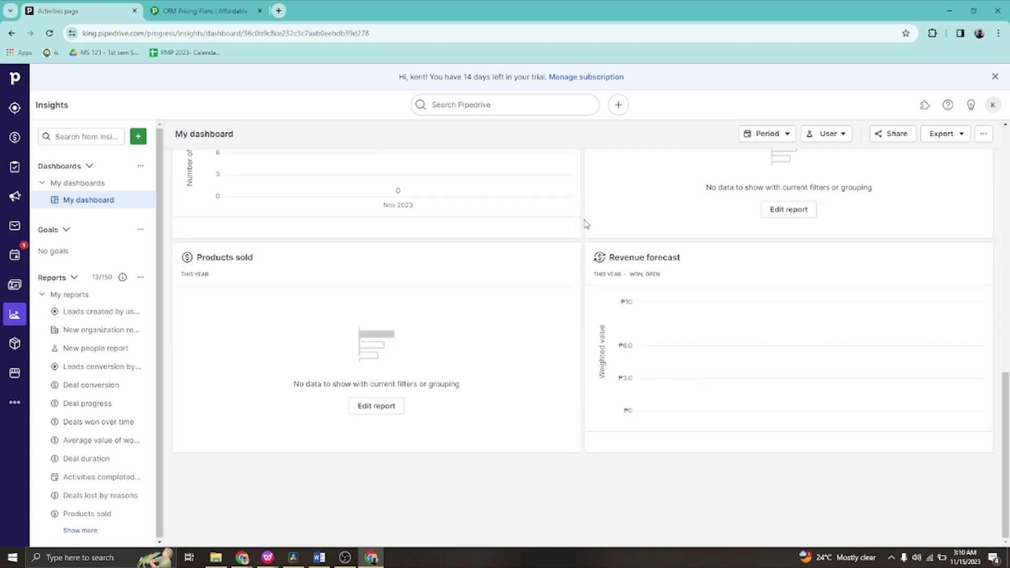
scroll(586, 224, "up", 10)
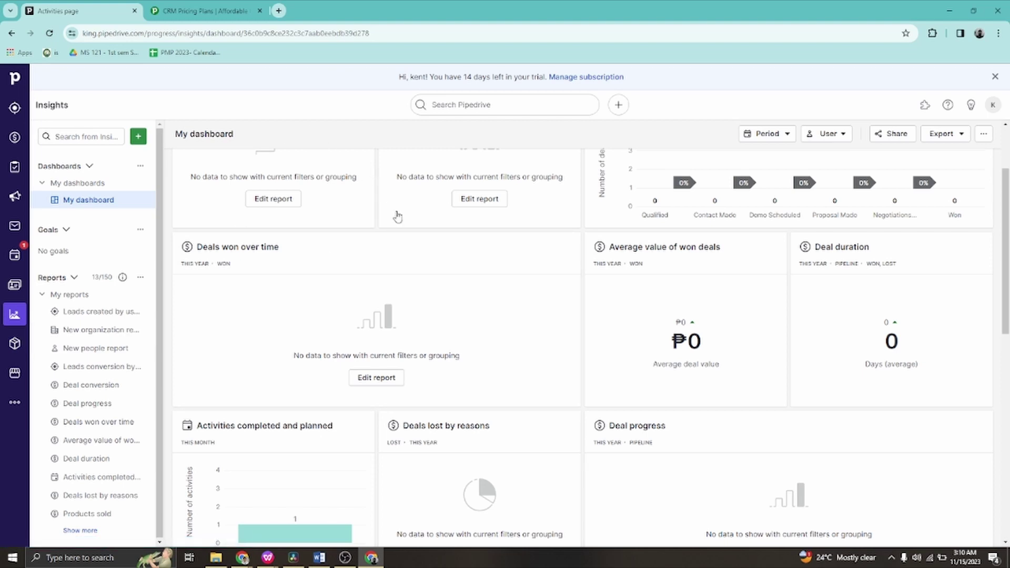
scroll(410, 226, "up", 2)
scroll(416, 245, "down", 1)
scroll(358, 233, "up", 1)
scroll(356, 232, "down", 2)
scroll(379, 235, "up", 2)
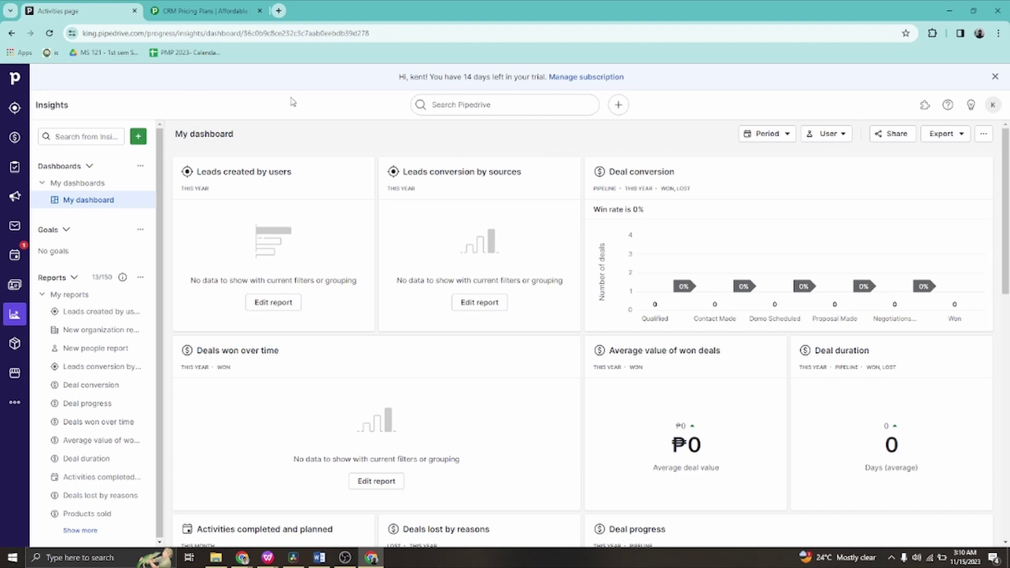
Dismiss the trial reminder and view the pricing plans, Essential US$12.50 to Enterprise US$74.90
left_click(995, 77)
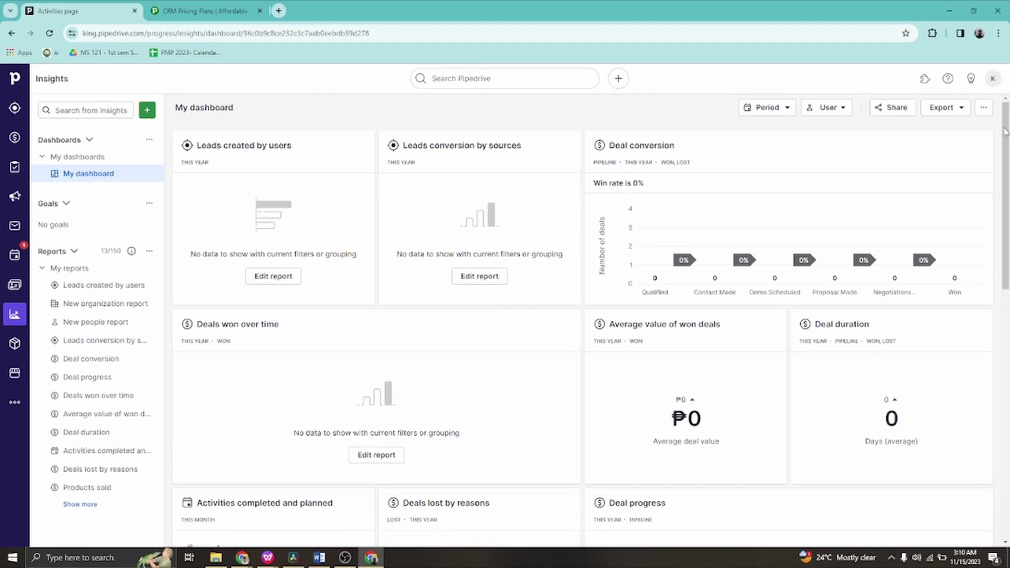
left_click_drag(1004, 131, 1006, 166)
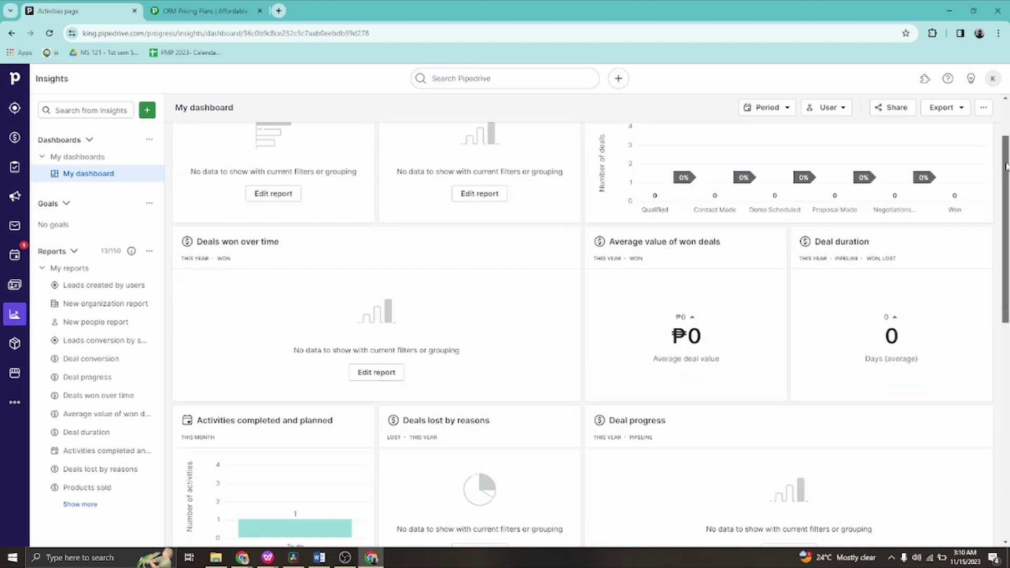
scroll(1005, 166, "up", 2)
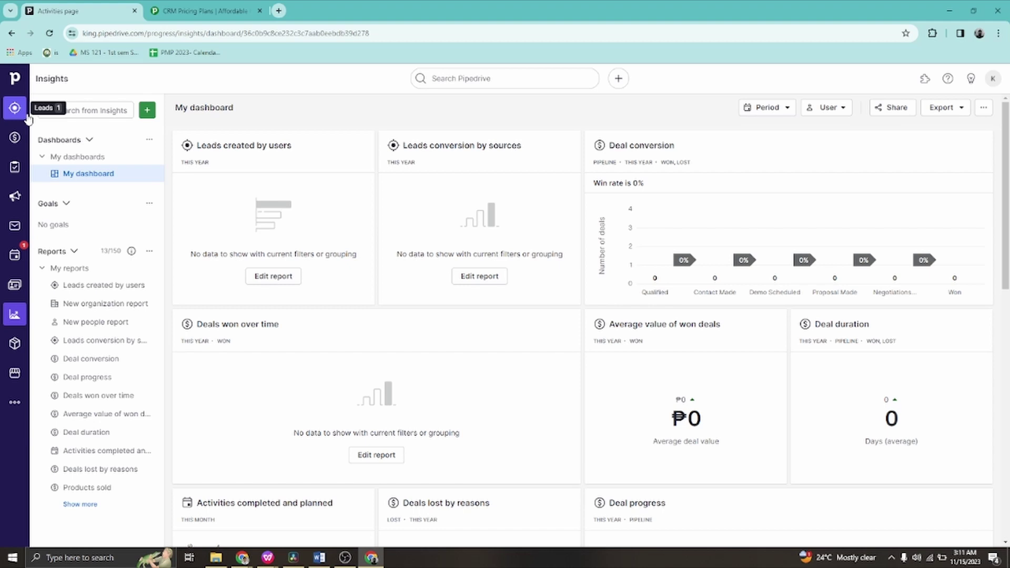
left_click(221, 6)
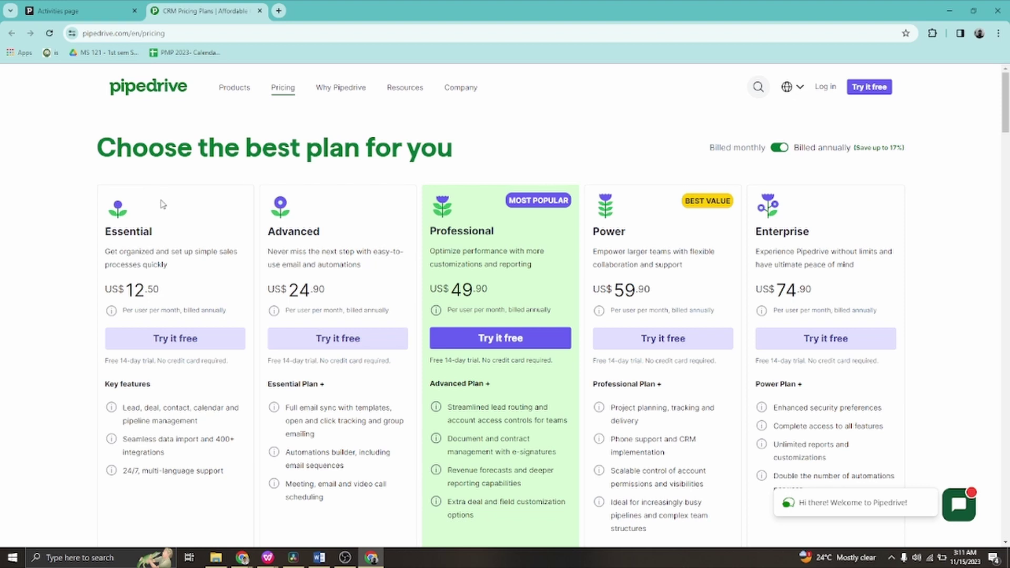
scroll(158, 261, "down", 2)
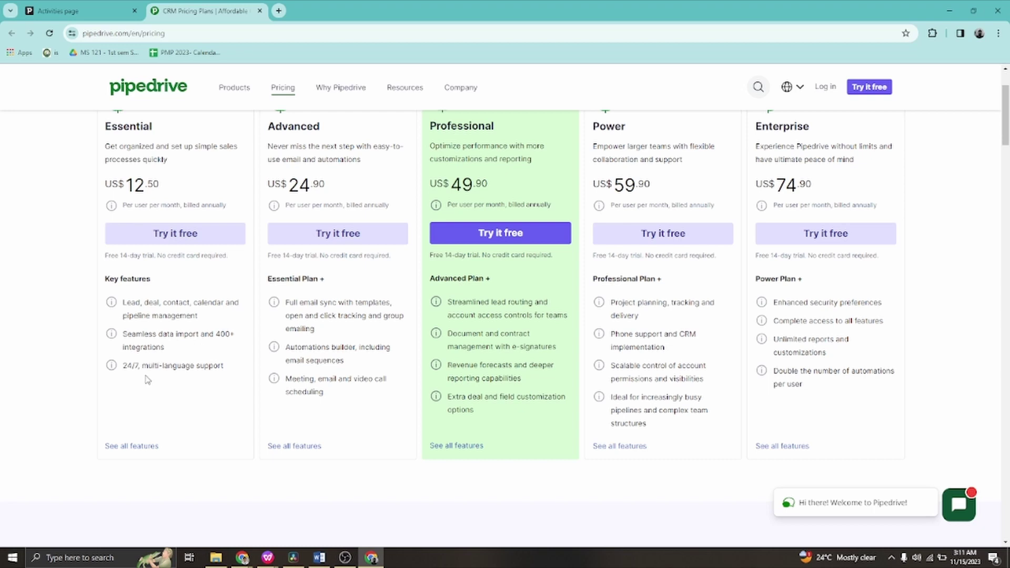
scroll(235, 389, "up", 2)
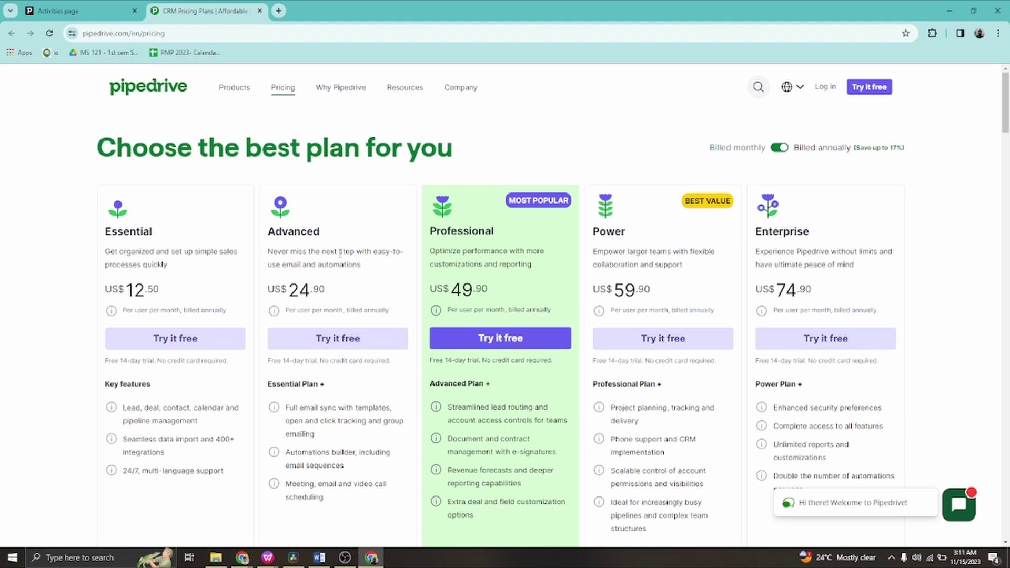
scroll(340, 260, "down", 1)
scroll(373, 278, "down", 2)
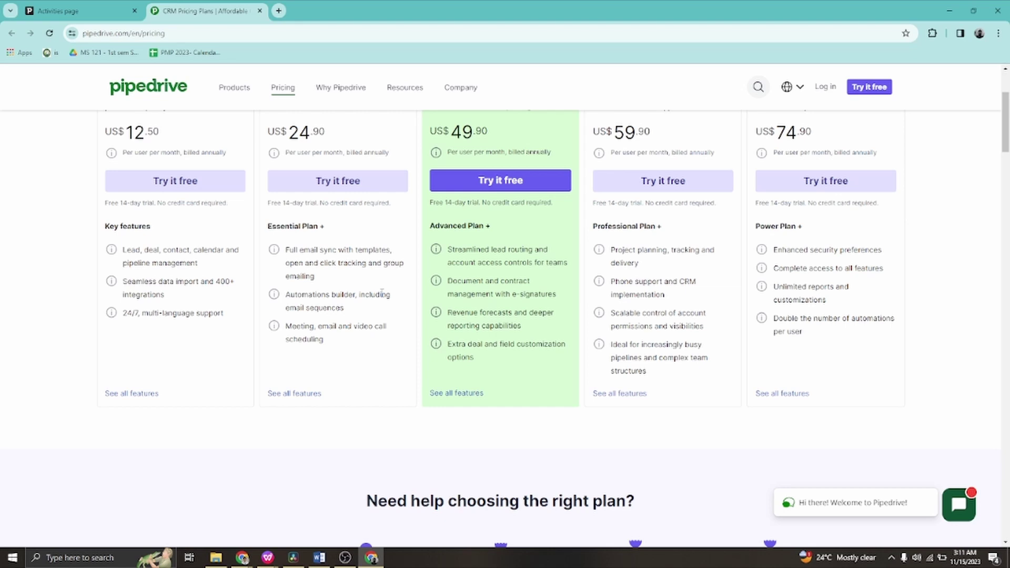
scroll(382, 293, "up", 2)
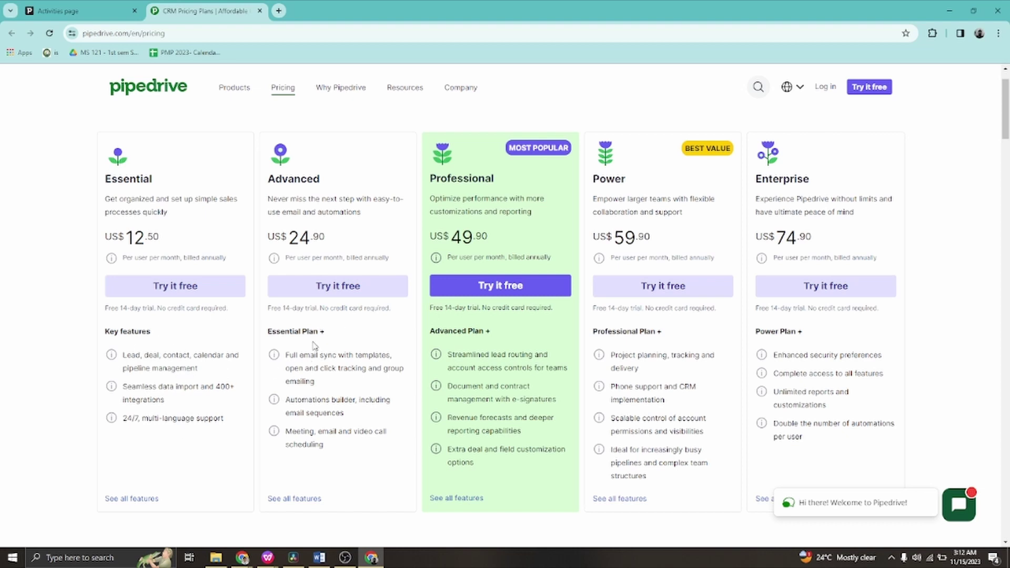
left_click_drag(325, 425, 284, 356)
left_click(617, 313)
left_click_drag(109, 331, 387, 430)
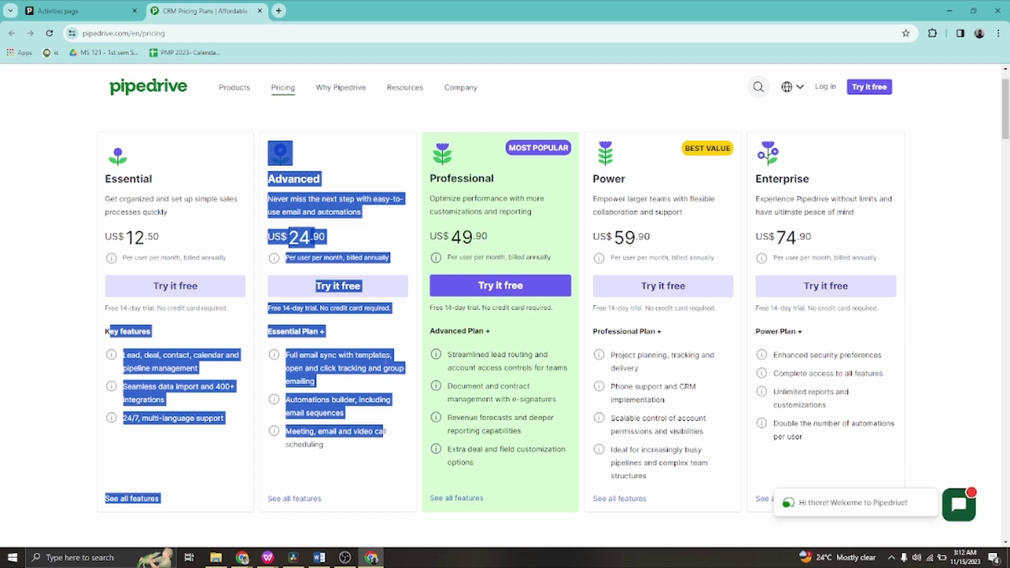
left_click(394, 342)
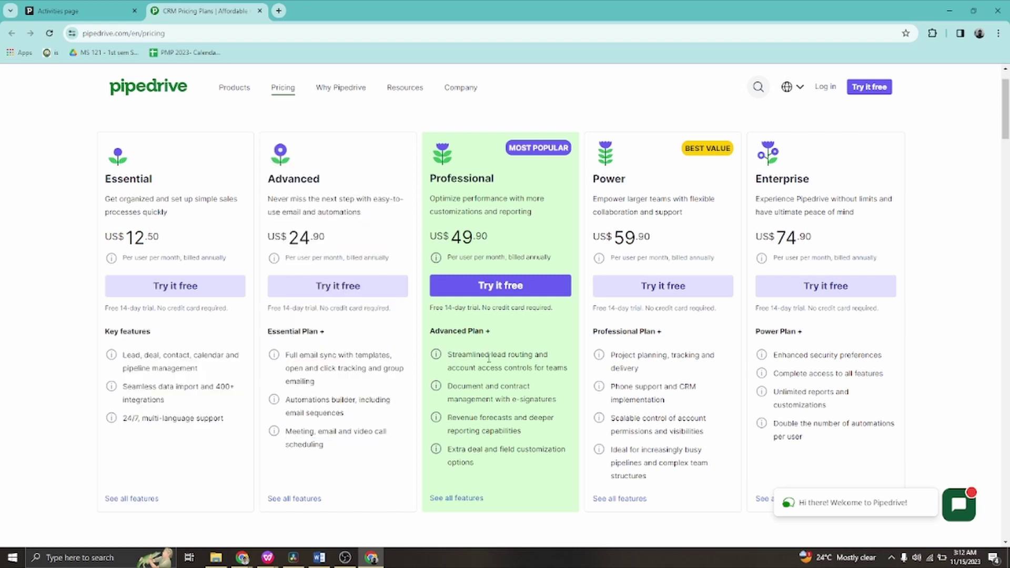